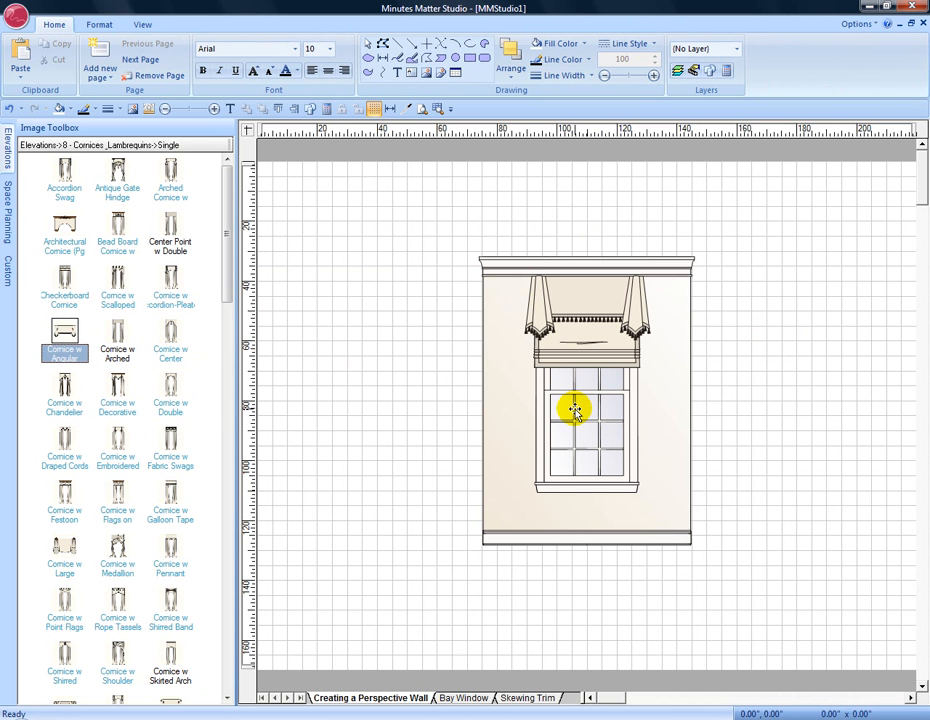
click(511, 279)
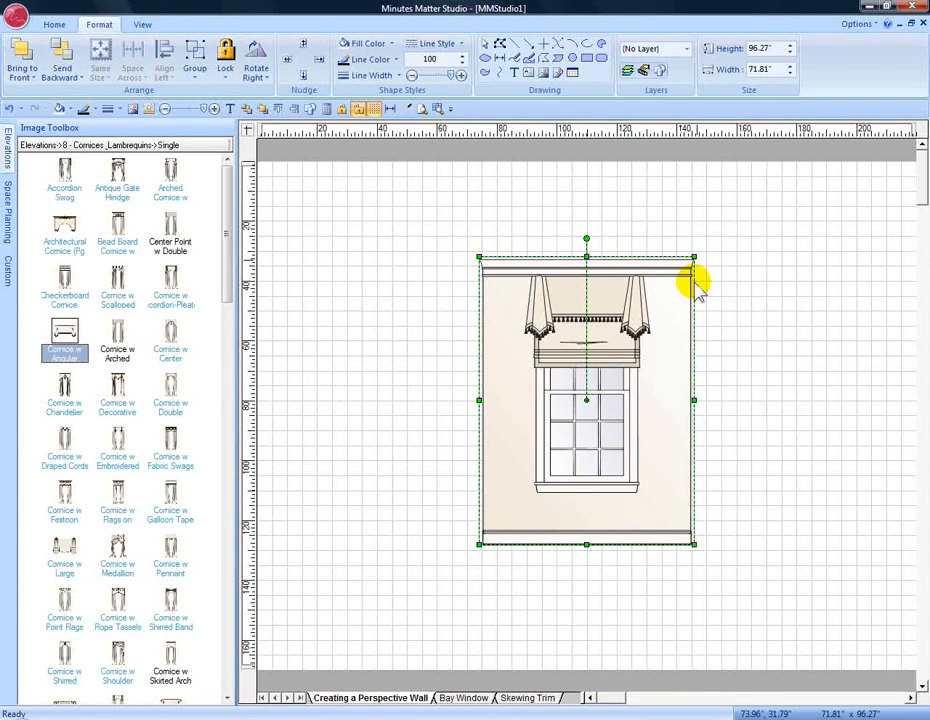
right_click(500, 424)
click(757, 406)
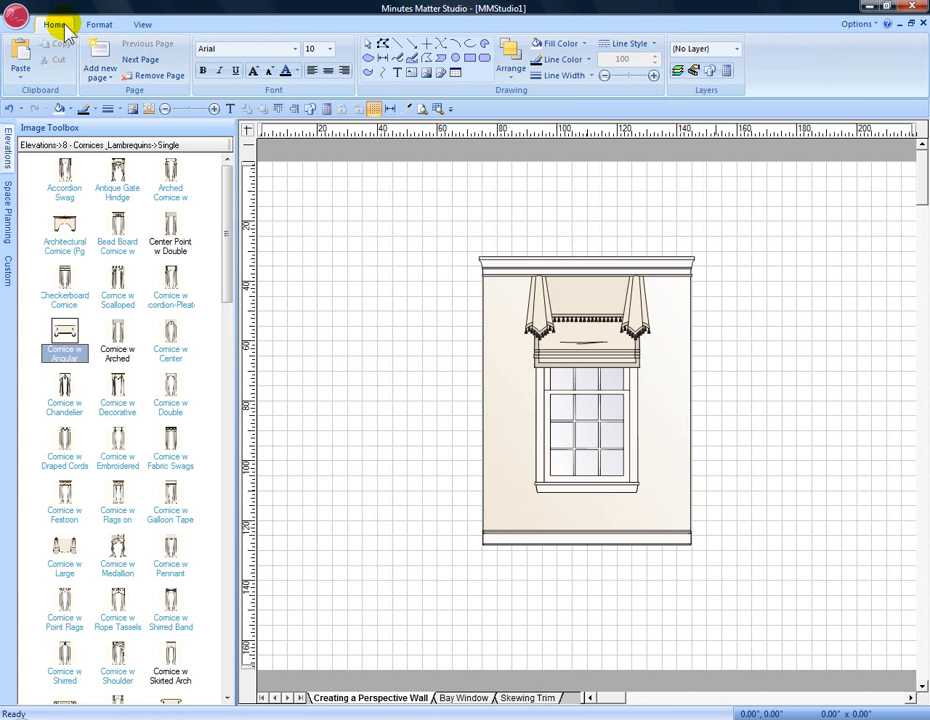
click(110, 77)
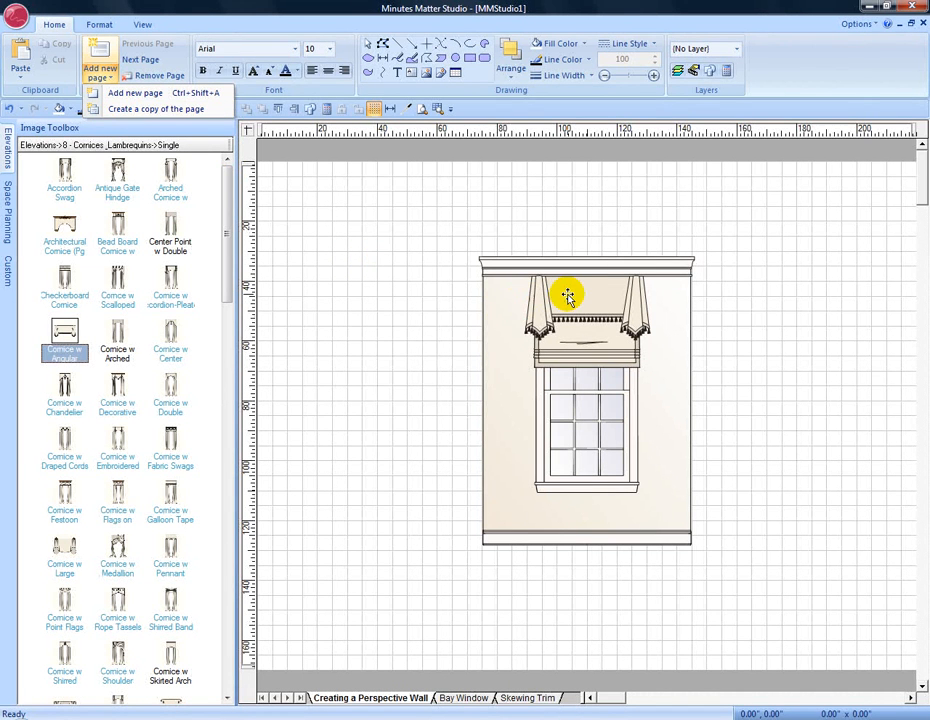
Duplicate the wall with the dressed window and place the copy against the original wall's right edge.
click(567, 296)
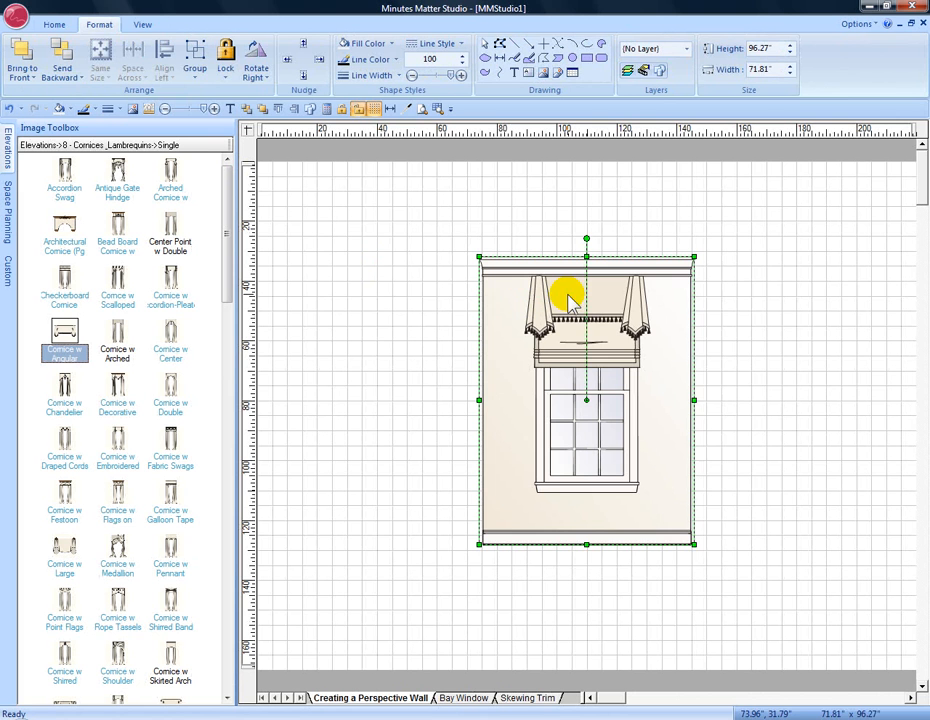
right_click(567, 296)
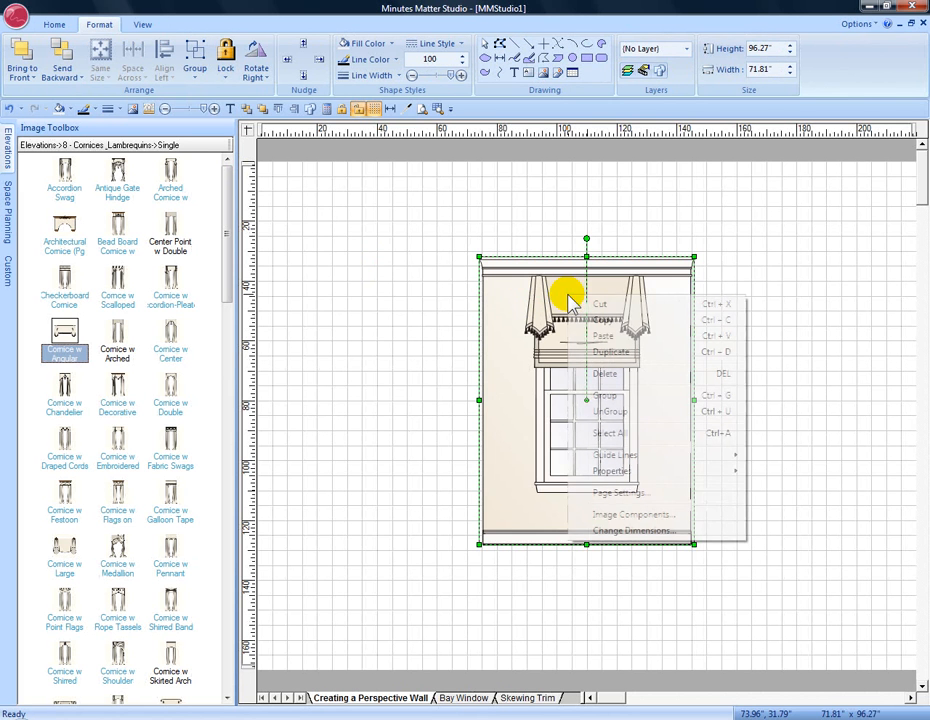
click(580, 355)
drag(544, 311, 745, 307)
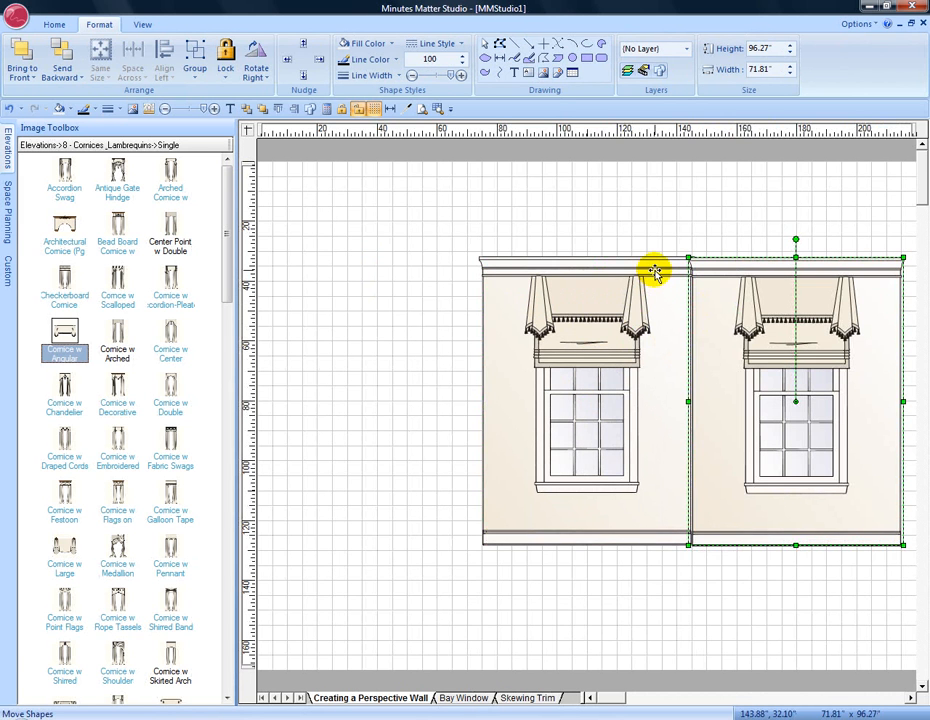
Align the tops of the original wall and its copy.
shift+click(654, 272)
click(278, 110)
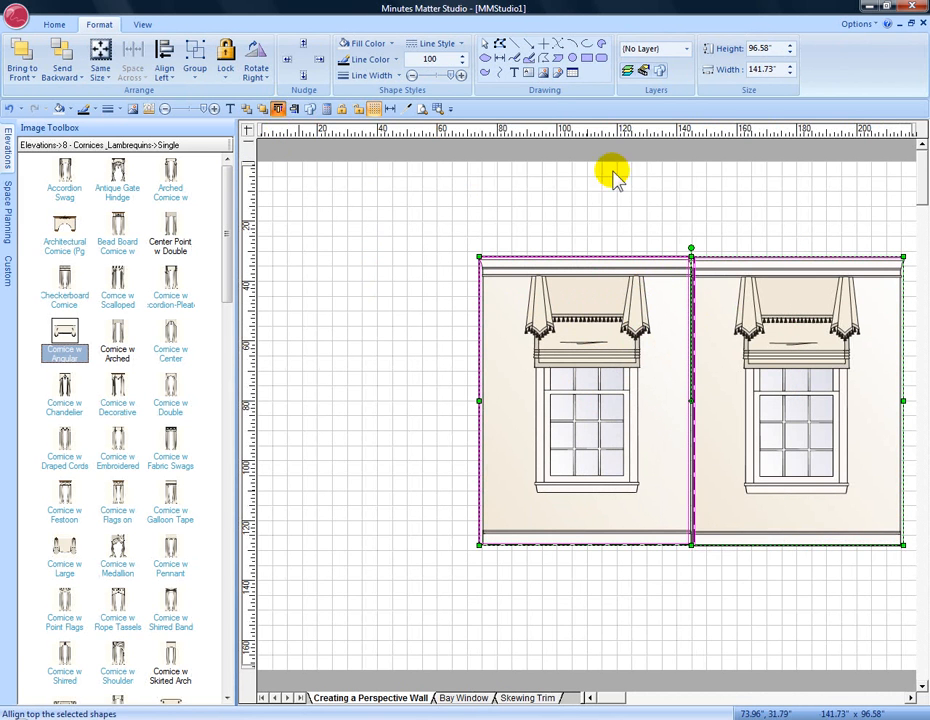
click(706, 208)
Nudge the copied wall left against the original and skew its outer edge up and down in perspective to about 130" high.
click(730, 264)
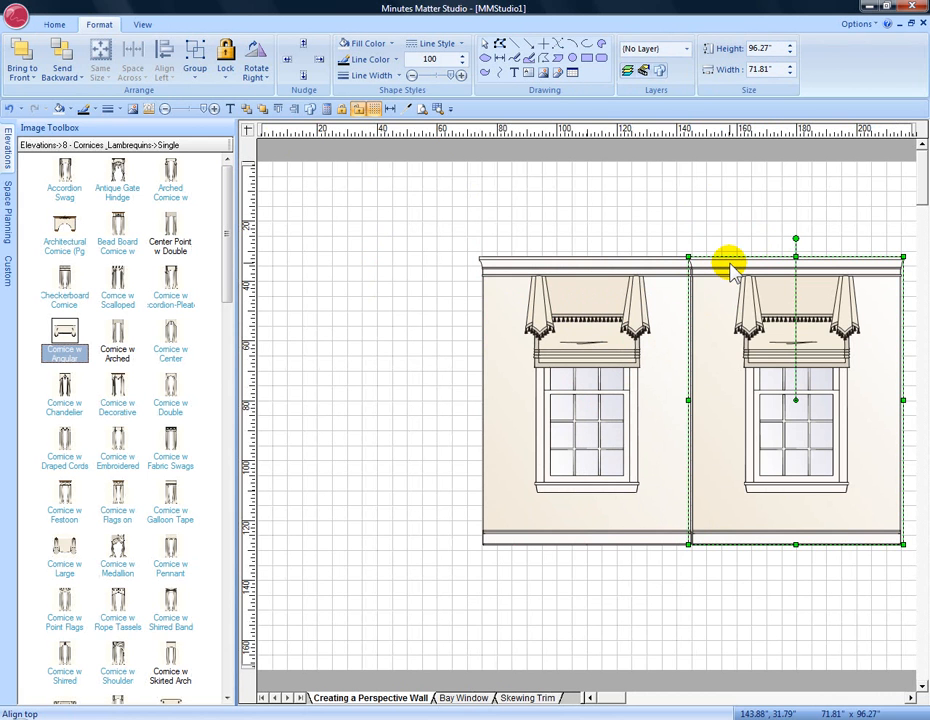
key(Left)
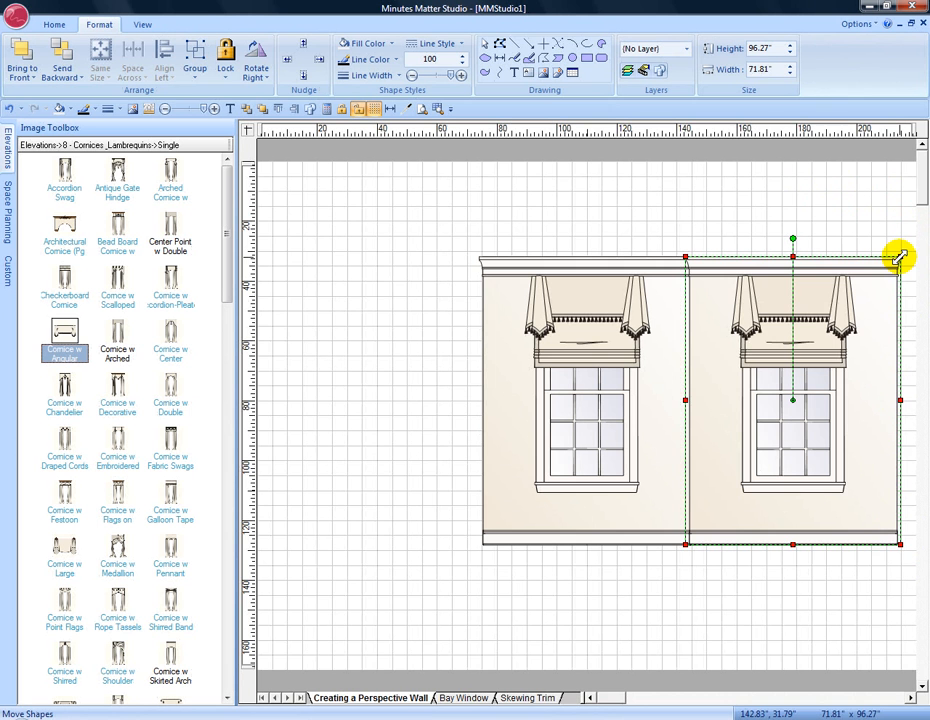
drag(899, 258, 900, 207)
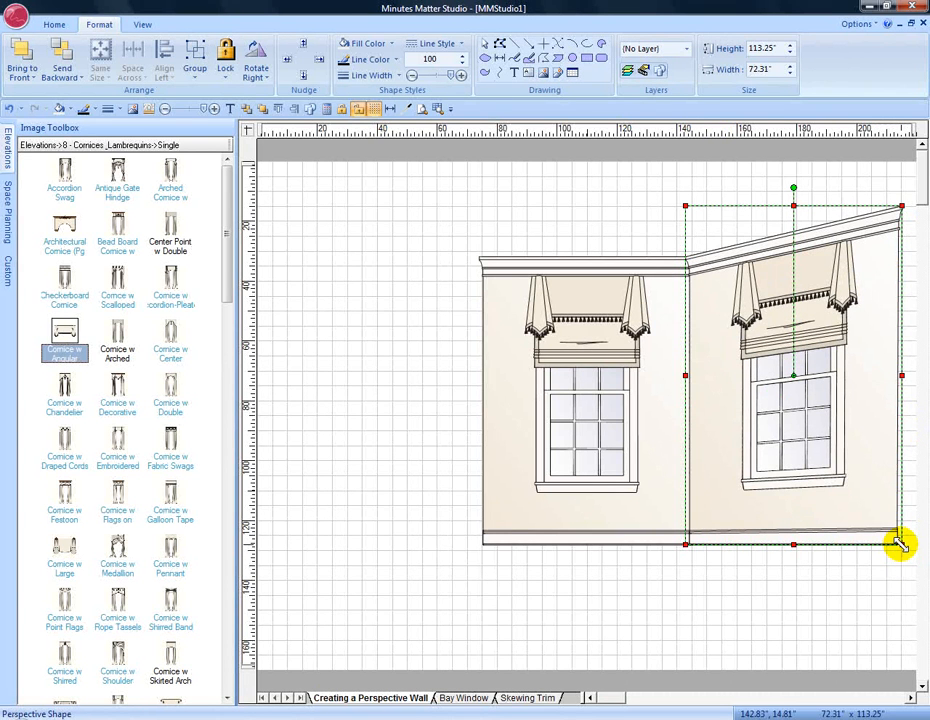
drag(900, 543, 901, 593)
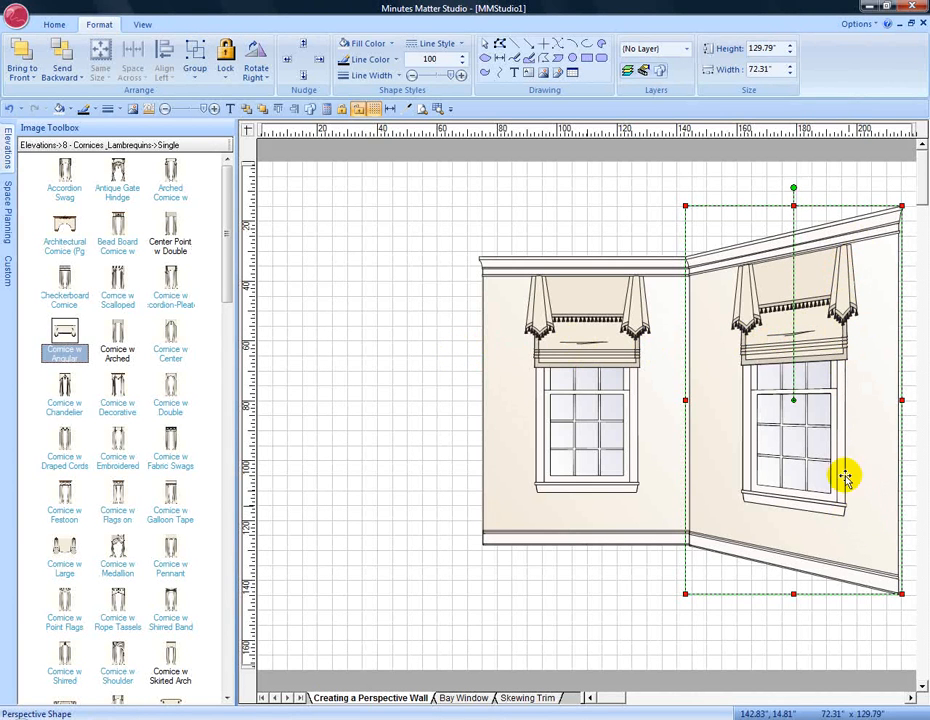
Ungroup the perspective wall and narrow its swag valance to about 38.6" wide.
right_click(842, 281)
click(707, 394)
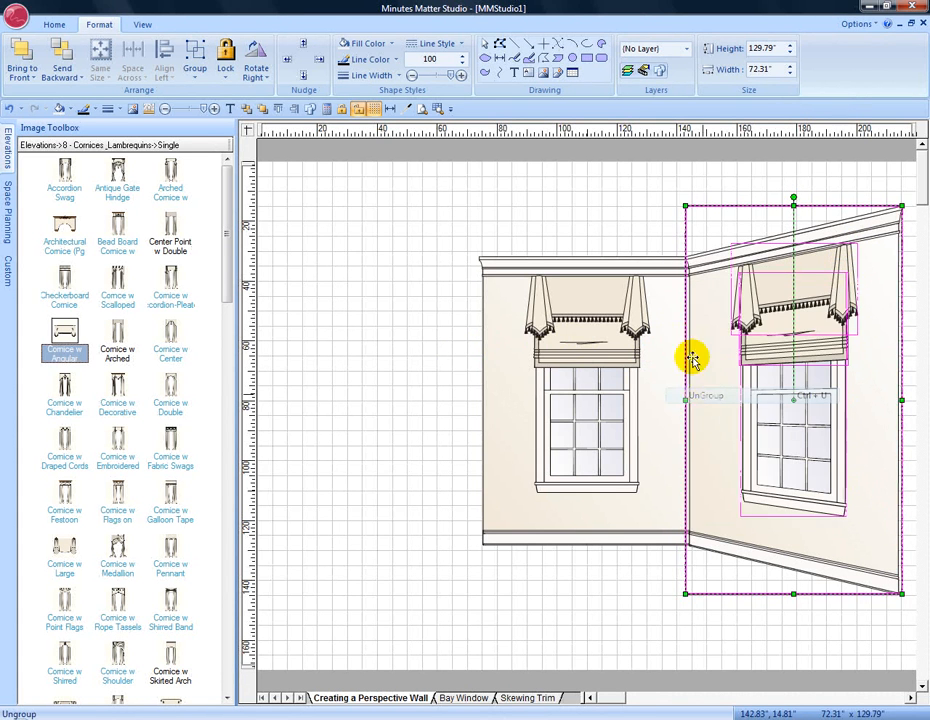
click(633, 240)
click(829, 279)
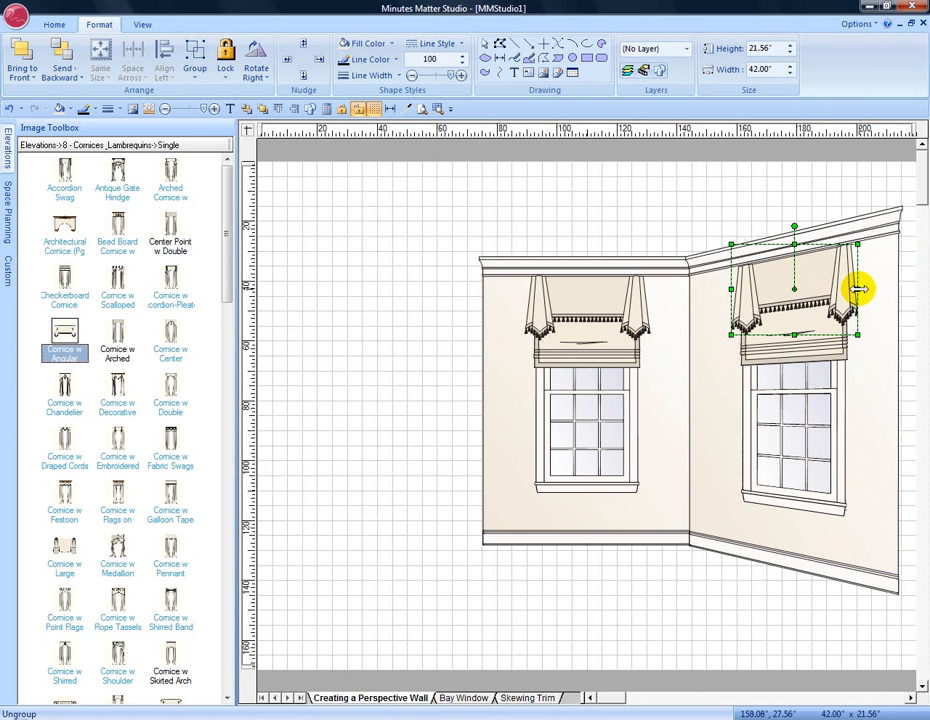
drag(858, 289, 856, 289)
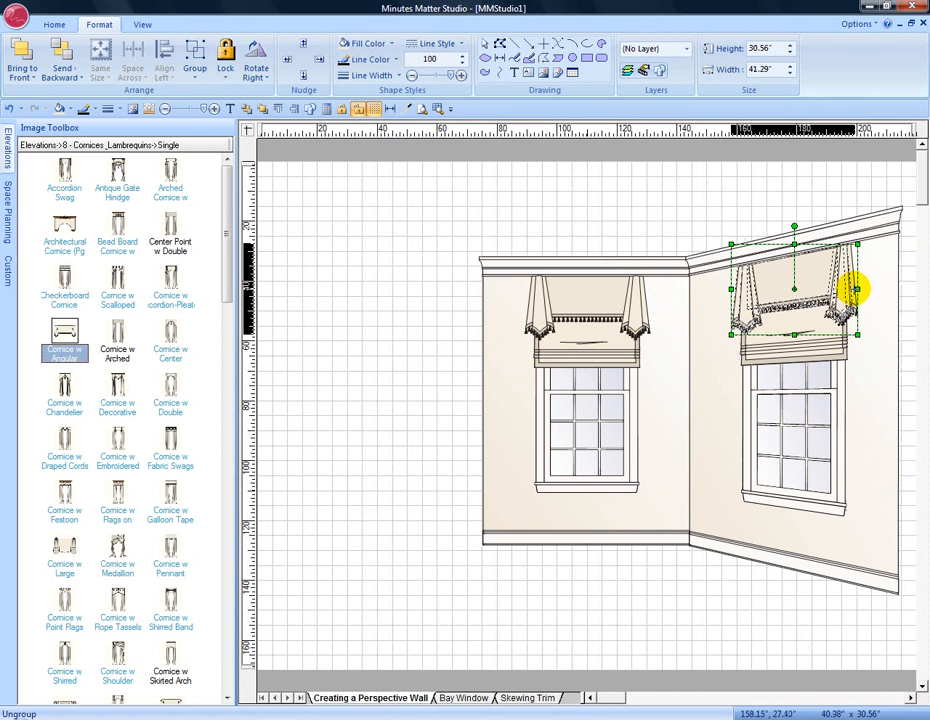
drag(856, 289, 847, 289)
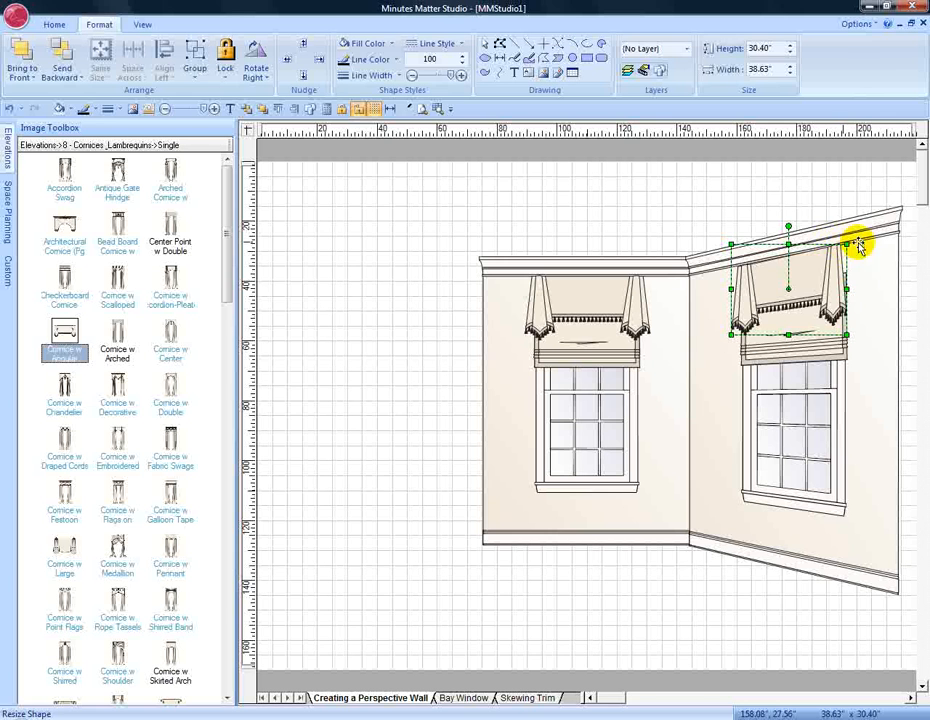
Draw a rectangle about 4.35" wide and 18.4" high from the top outer corner of the perspective valance's right tail.
click(437, 108)
drag(720, 228, 868, 370)
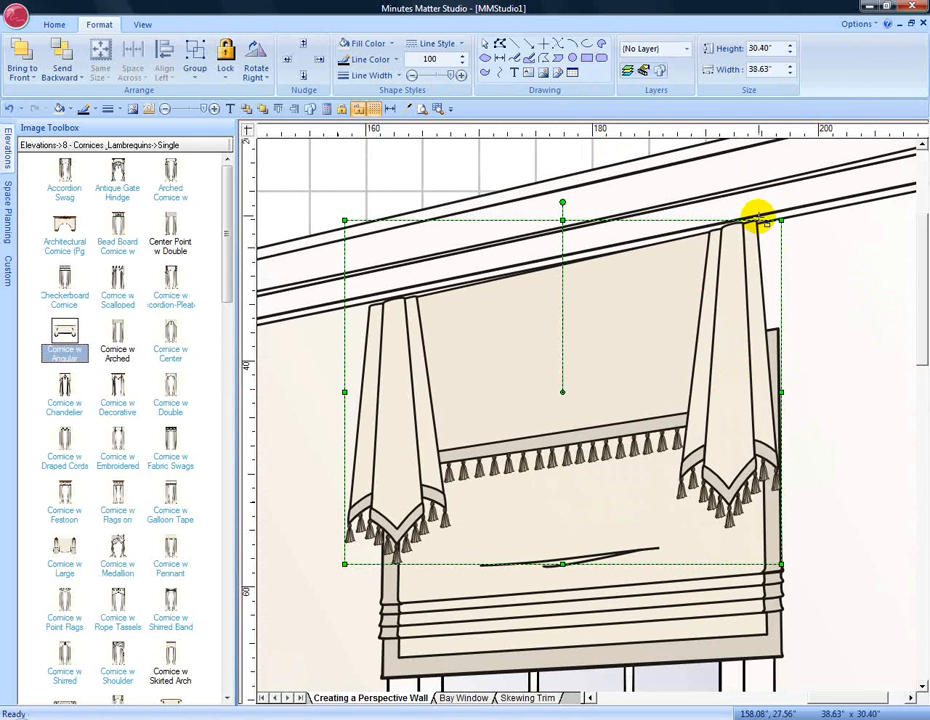
drag(757, 221, 805, 428)
Set the rectangle's width to 3.5" without keeping the aspect ratio.
right_click(774, 298)
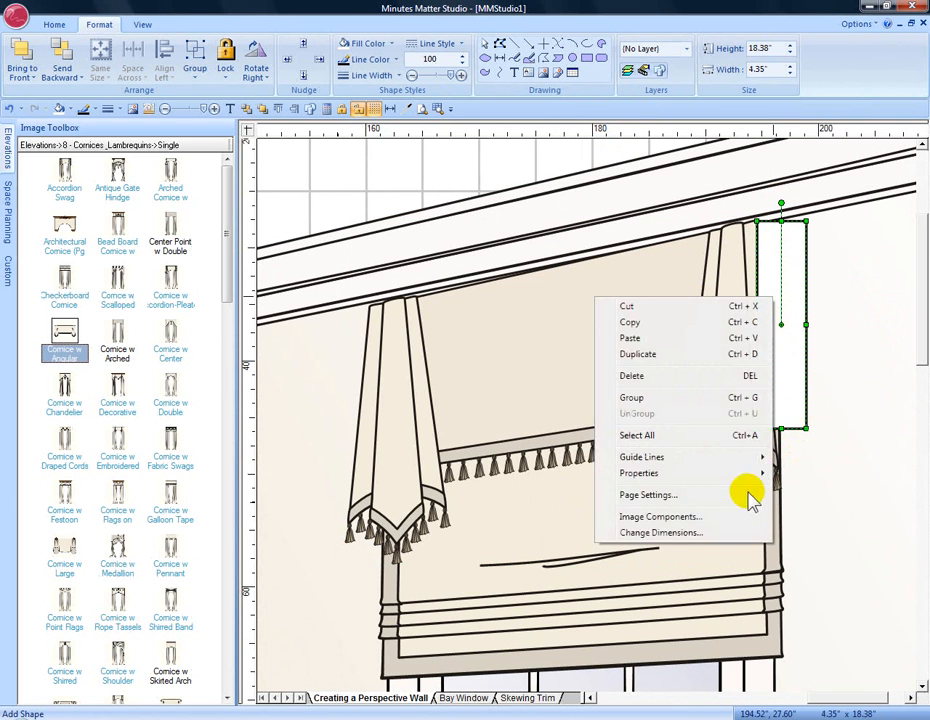
click(678, 536)
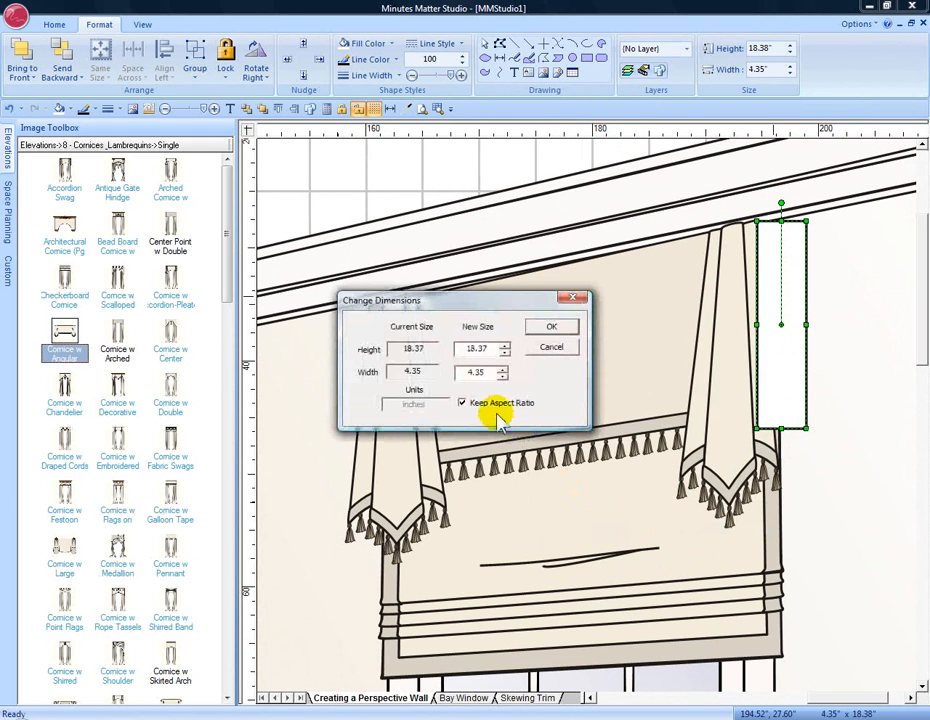
click(461, 402)
double_click(475, 372)
text(3.5)
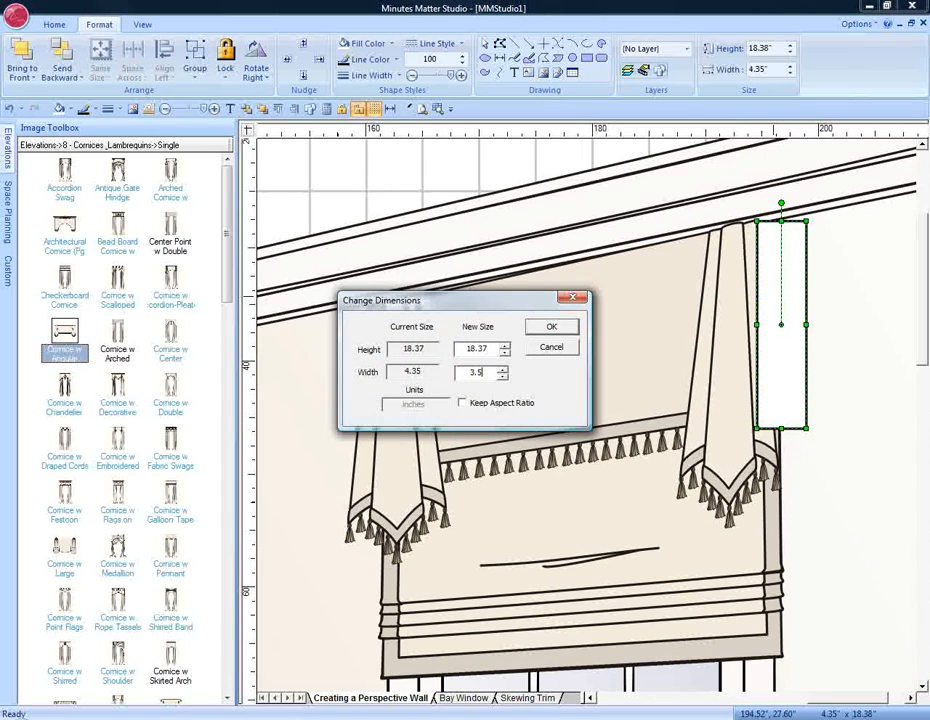
click(551, 326)
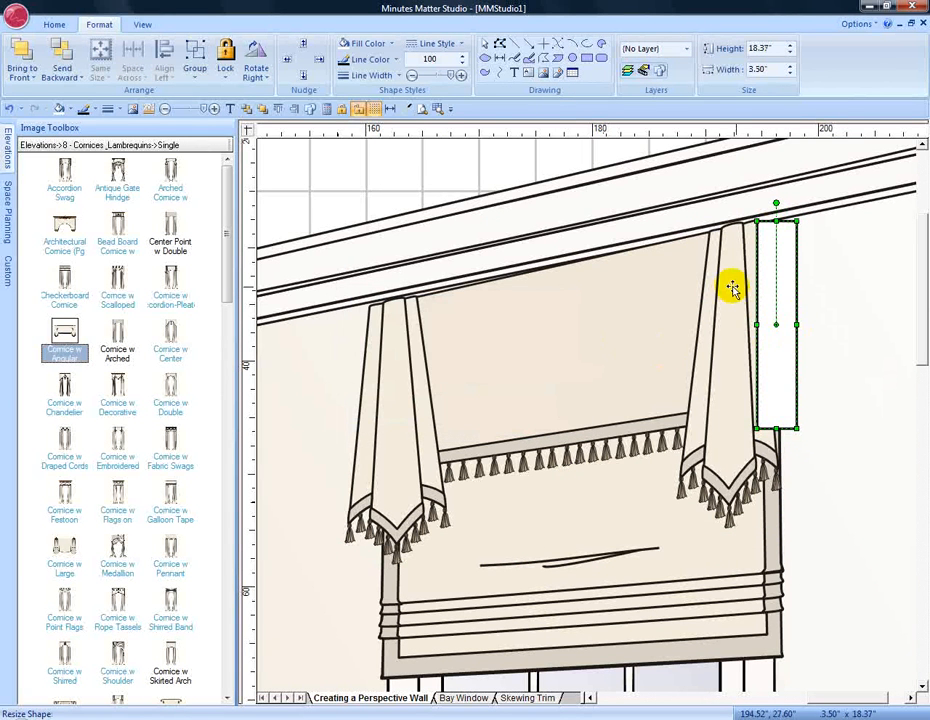
Ungroup the perspective valance and bring its right tail in front of the rectangle.
click(732, 342)
right_click(732, 342)
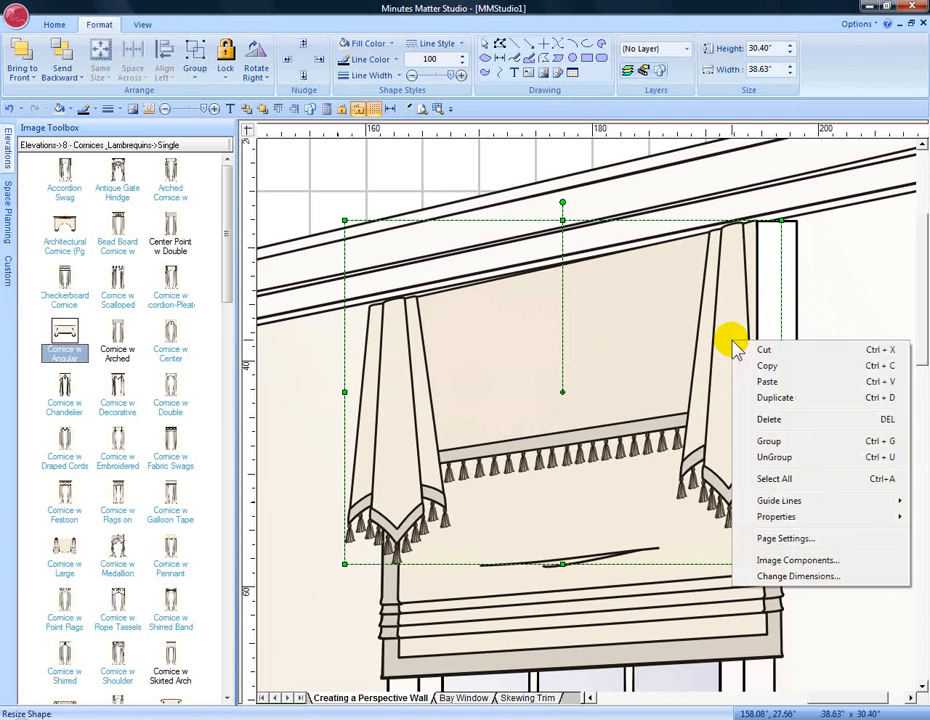
click(777, 458)
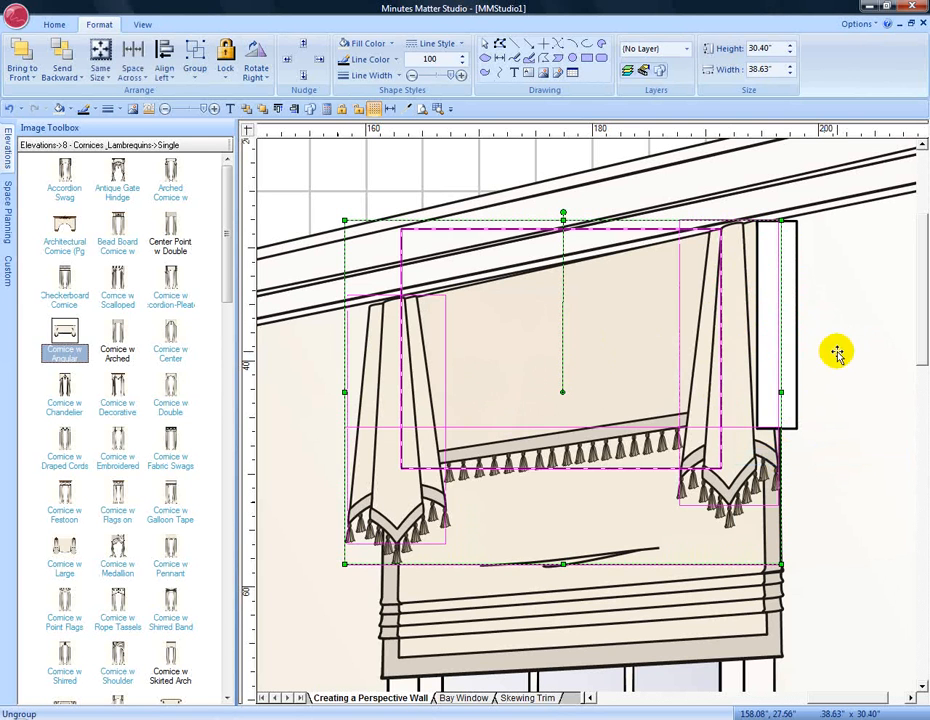
click(733, 326)
click(733, 337)
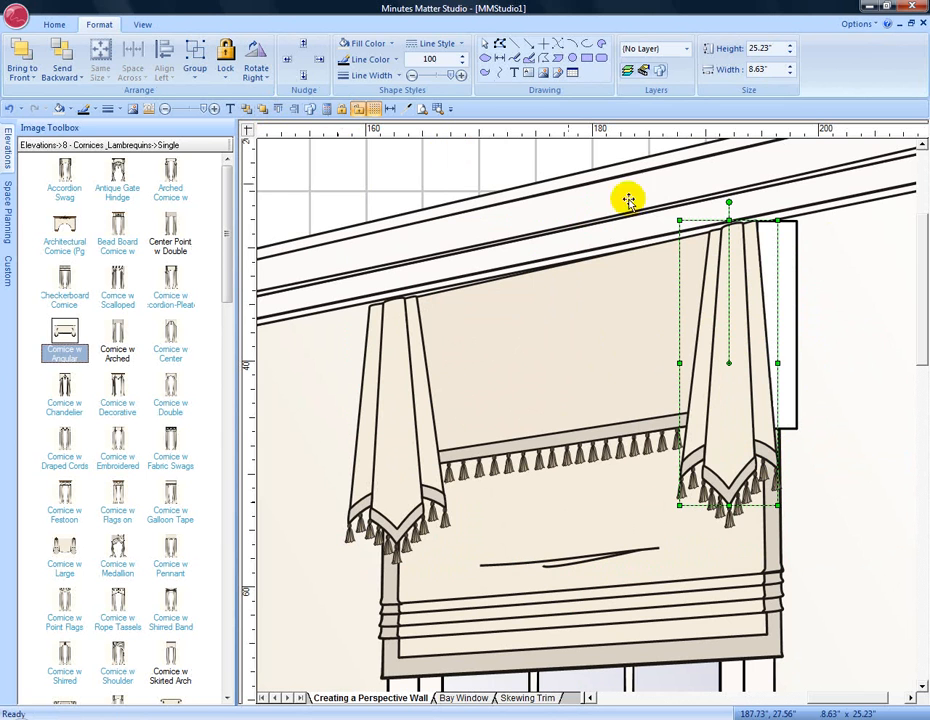
Fill the rectangle beside the right tail with the beige sampled from the valance's flat panel, RGB 240,232,216.
click(792, 232)
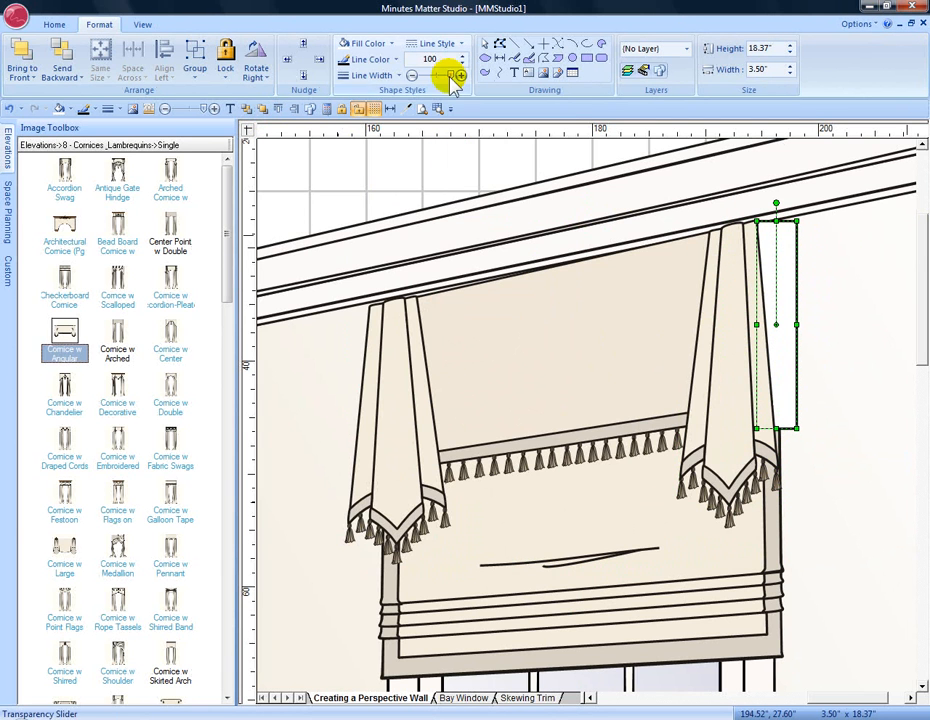
click(405, 108)
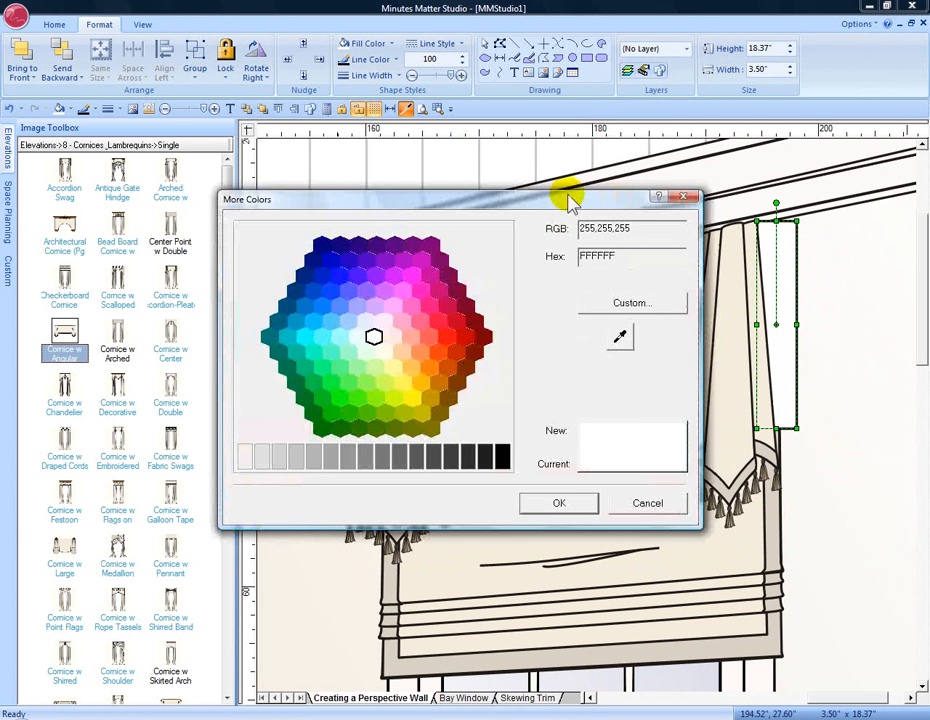
drag(570, 200, 337, 192)
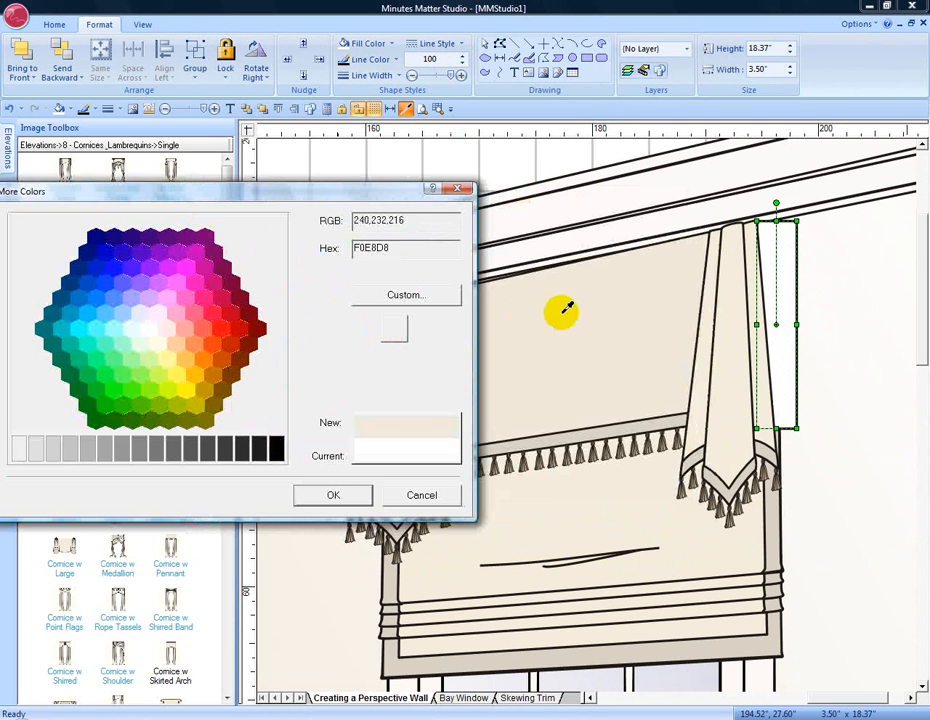
click(566, 310)
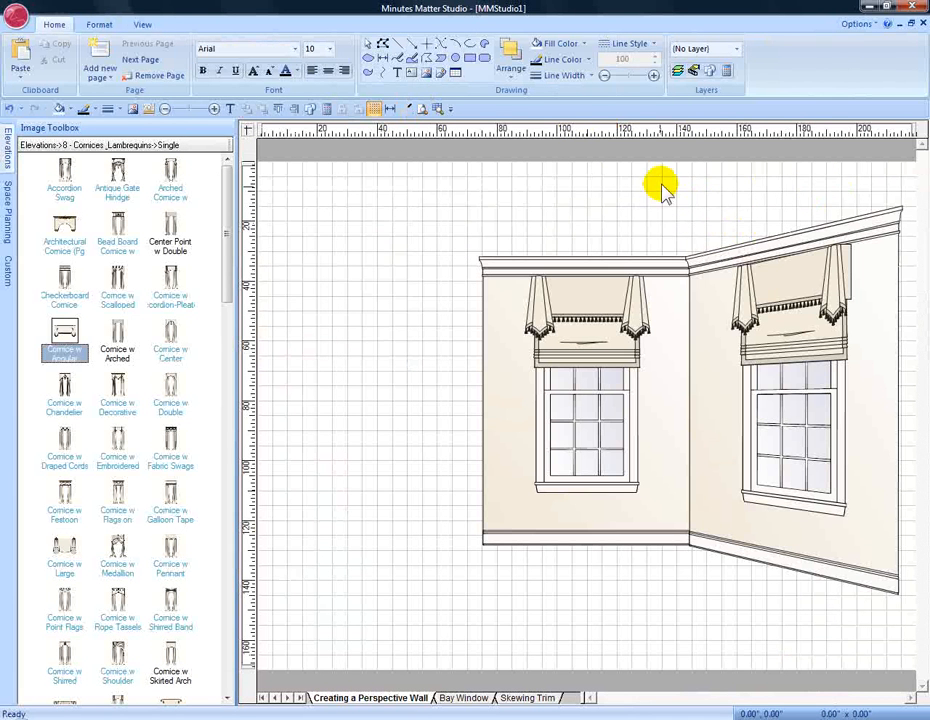
Group all parts of the perspective wall, including its window, shade, valance and added rectangle.
drag(665, 181, 915, 648)
right_click(795, 262)
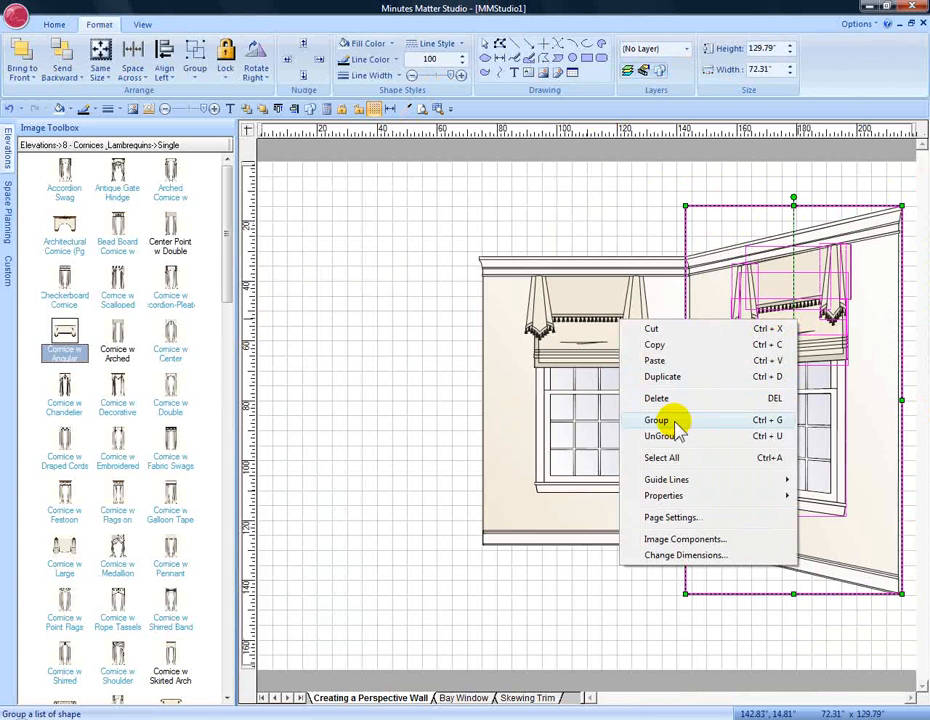
click(668, 420)
Duplicate the grouped perspective wall and flip the copy horizontally.
right_click(776, 286)
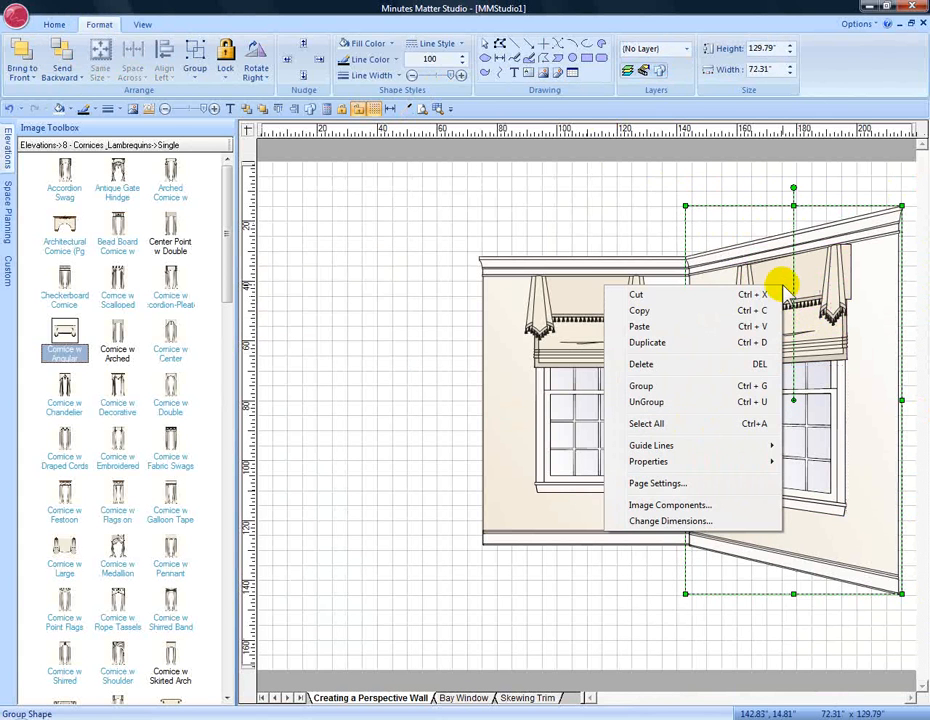
click(661, 343)
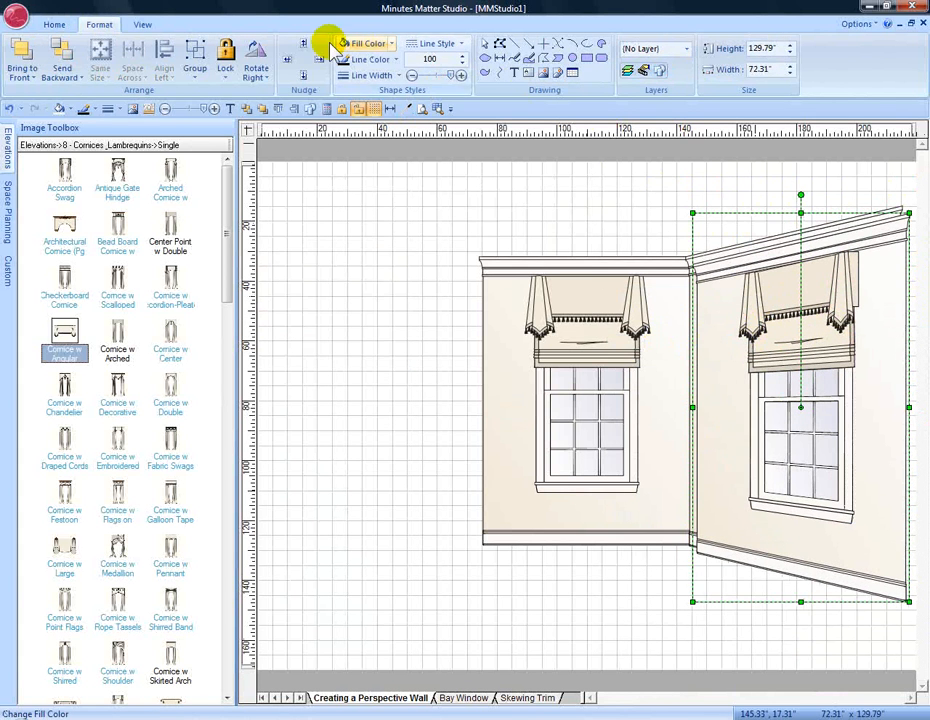
click(271, 81)
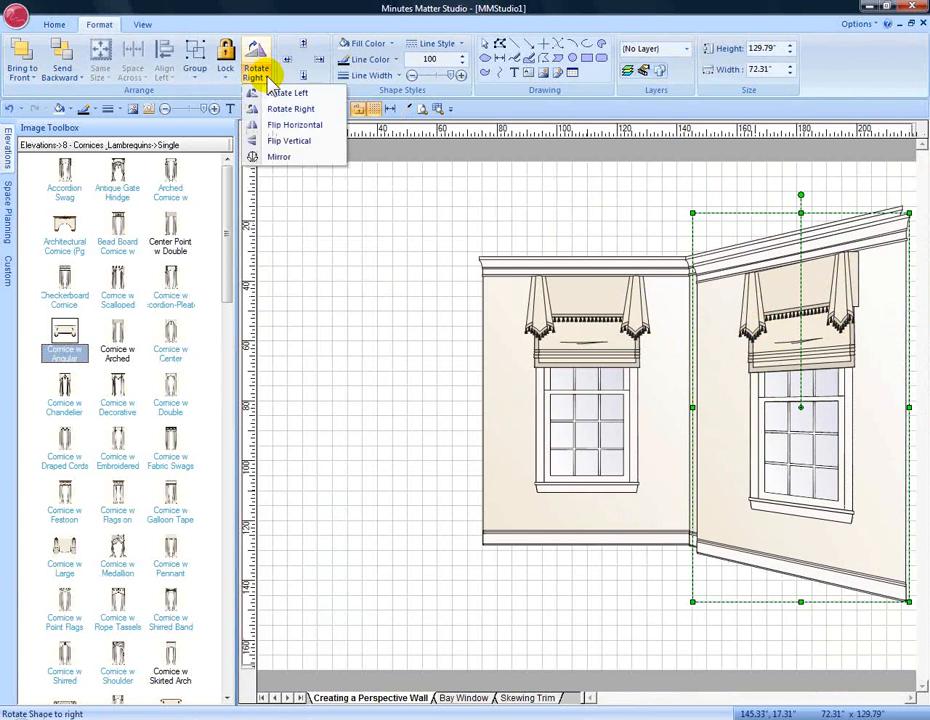
click(283, 125)
Move the flipped wall against the center wall's left edge, lining up the crown molding and baseboard.
drag(851, 249, 429, 249)
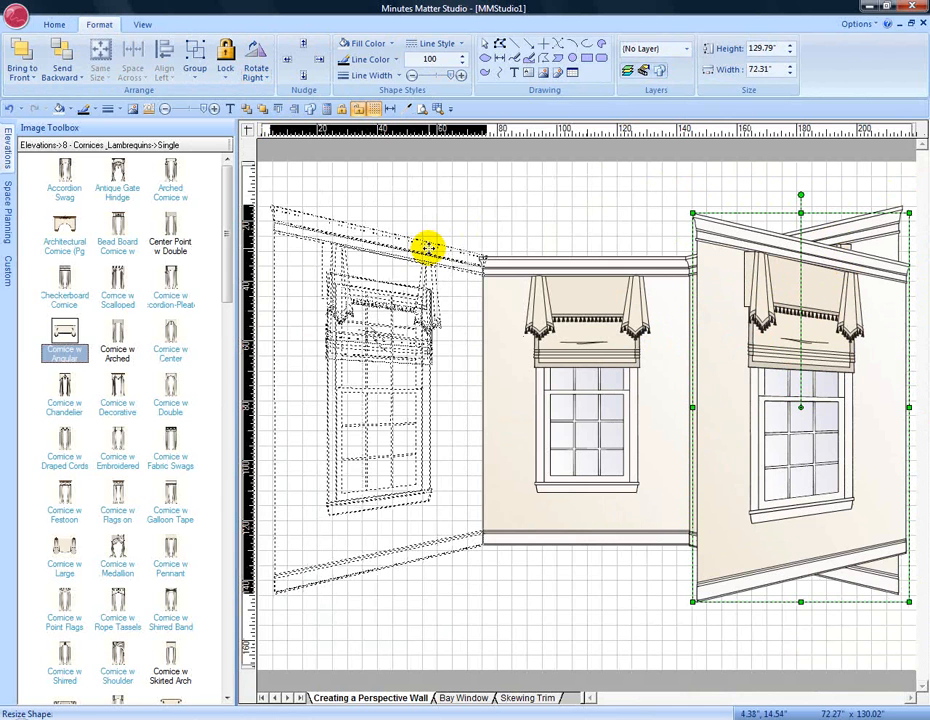
drag(427, 247, 428, 248)
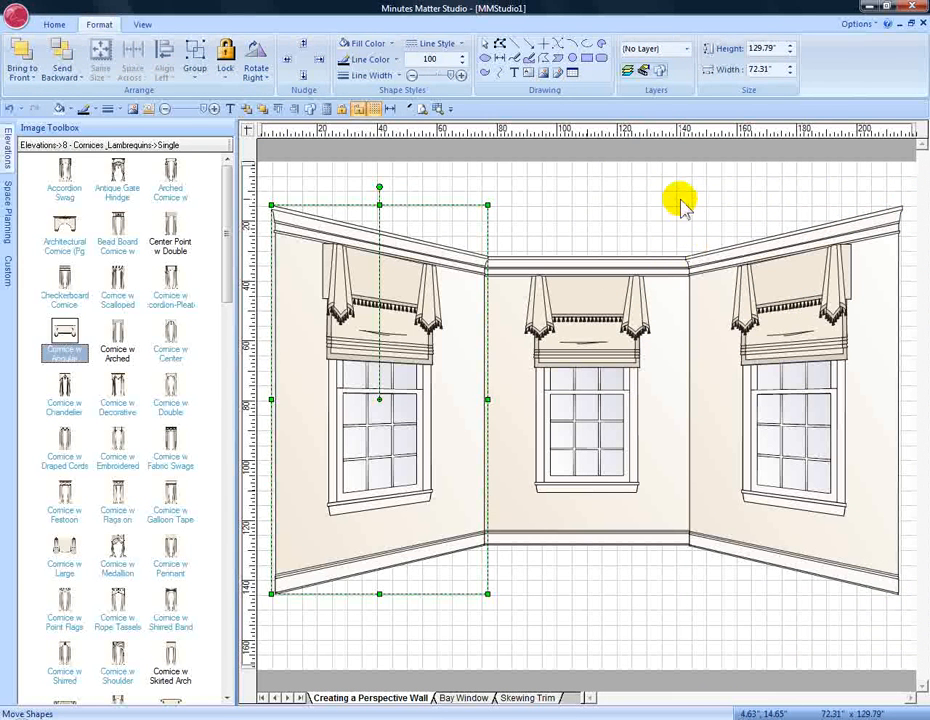
click(815, 198)
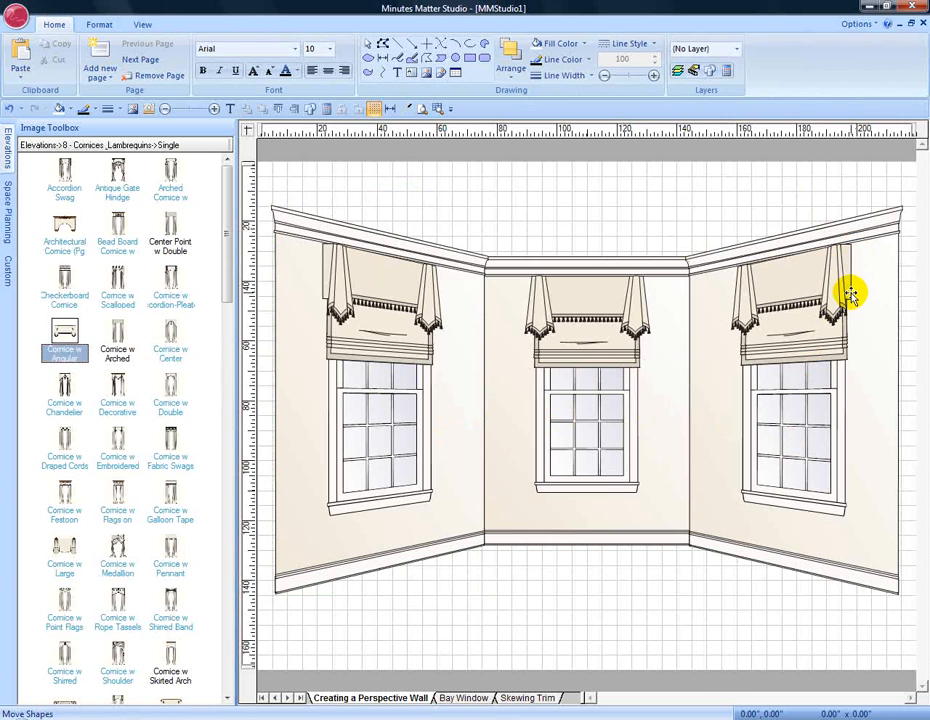
Open the Bay Window page and browse the 9' ceiling elevation templates for bay window options.
click(463, 698)
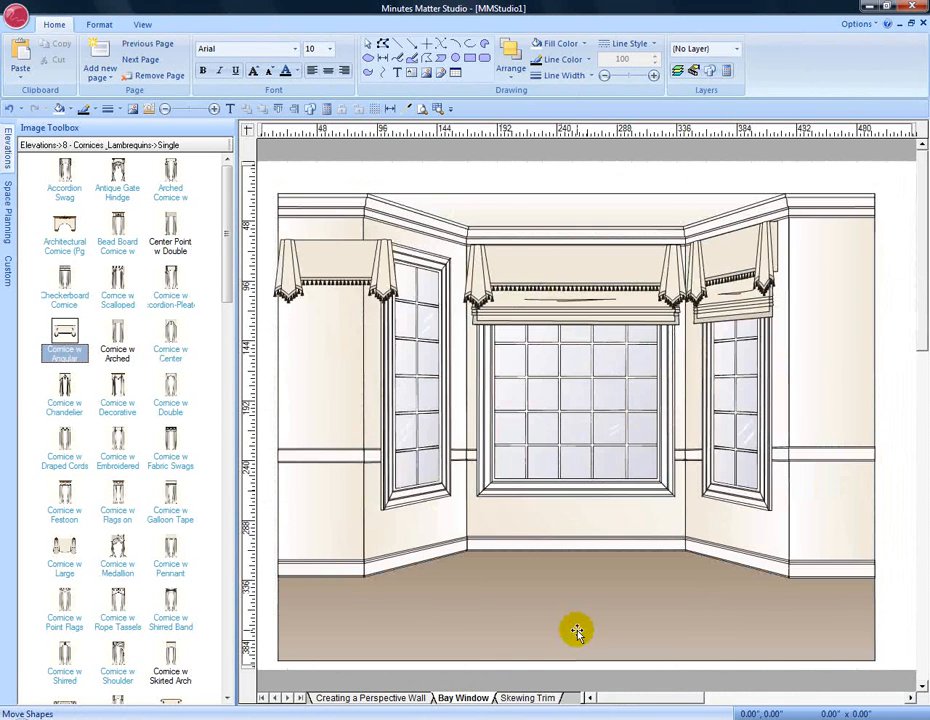
click(7, 140)
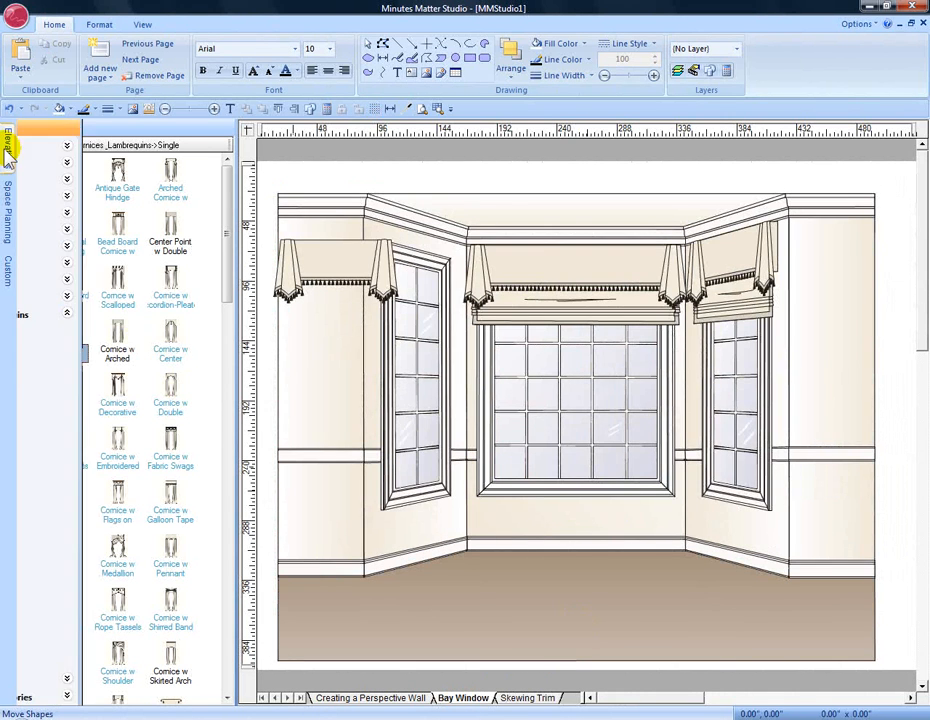
click(63, 148)
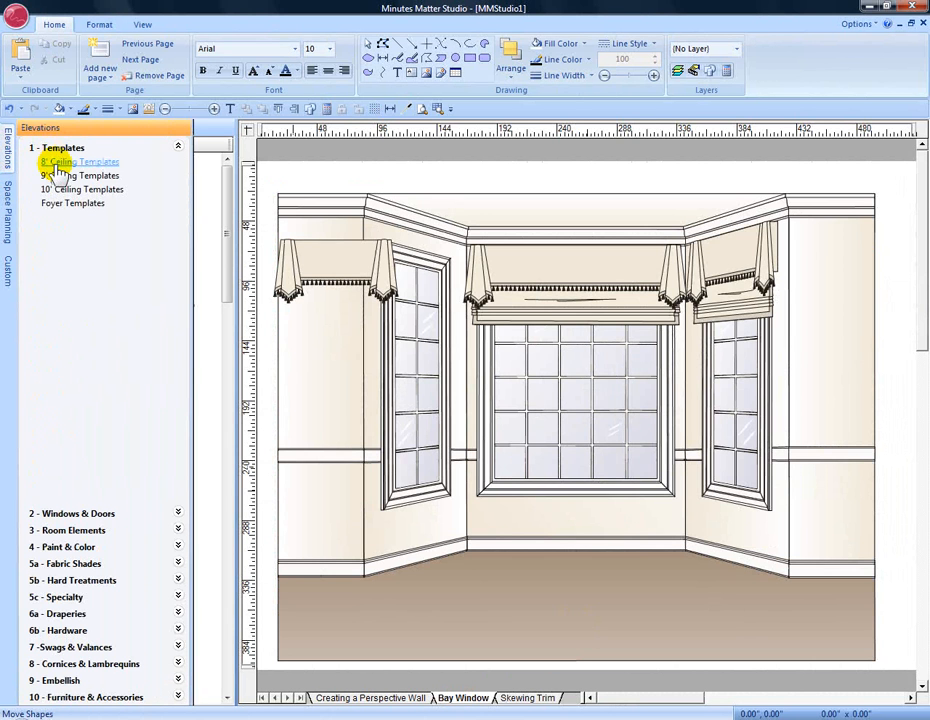
click(82, 189)
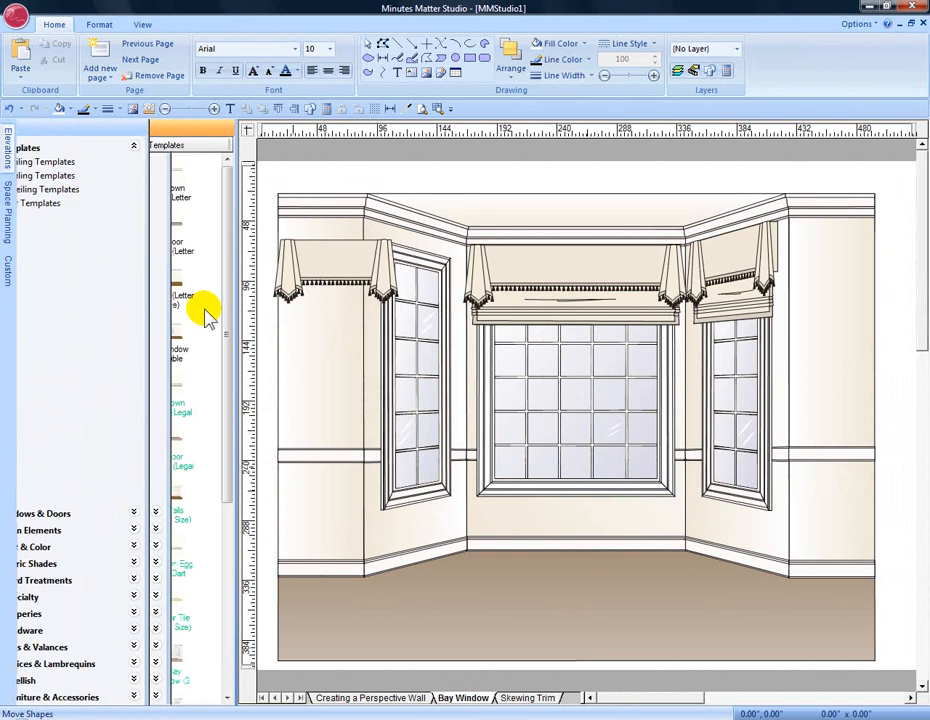
scroll(228, 290, down, 3)
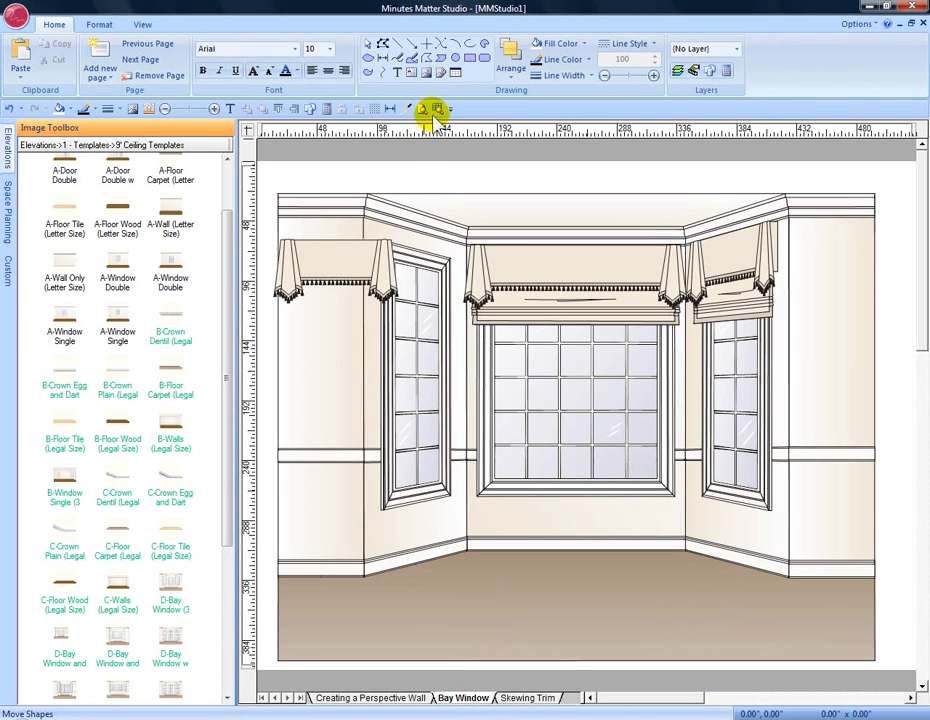
Move the flat valance over the left bay window and narrow it from its outer side to about 67.25" wide.
click(436, 109)
drag(321, 199, 485, 344)
drag(391, 355, 640, 368)
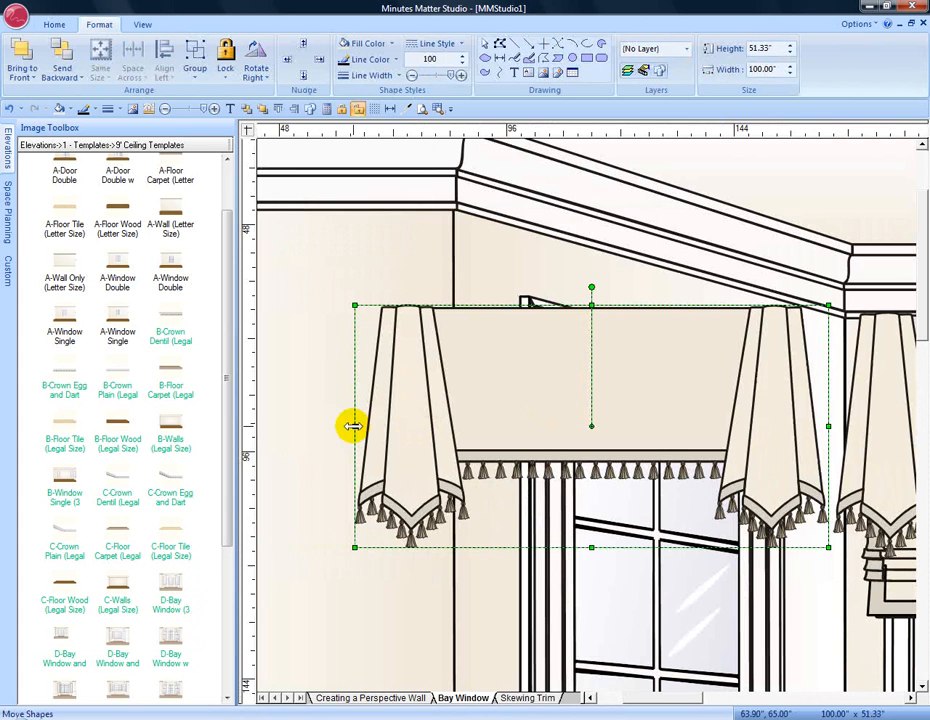
drag(353, 426, 510, 410)
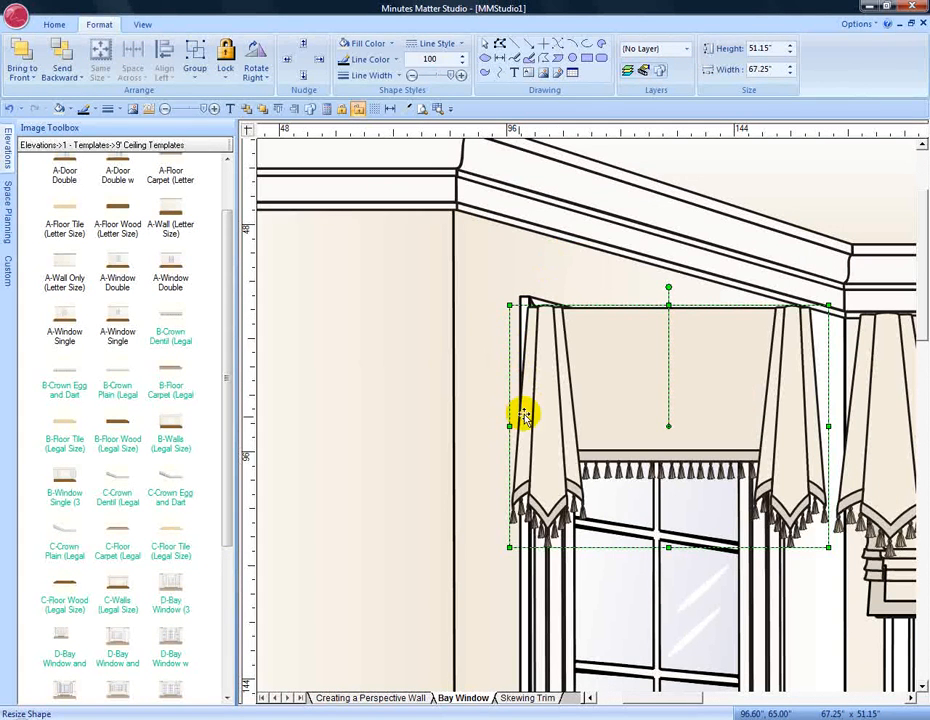
Skew the valance into perspective, raising its upper outer corner to the crown molding and its lower outer corner to match the wall's slope.
double_click(569, 349)
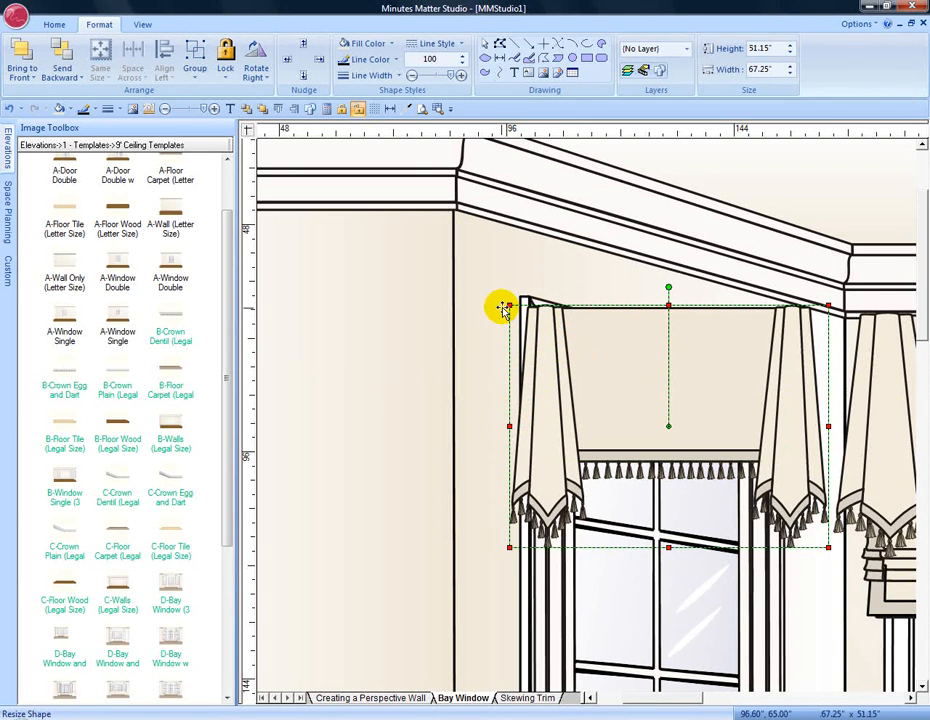
drag(509, 305, 515, 224)
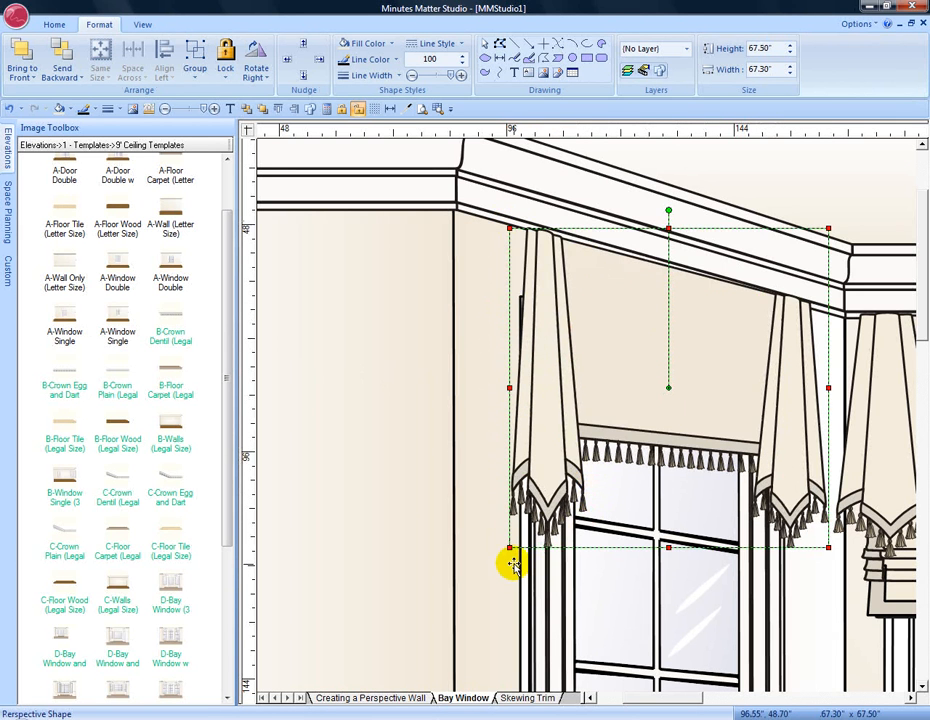
drag(509, 546, 526, 534)
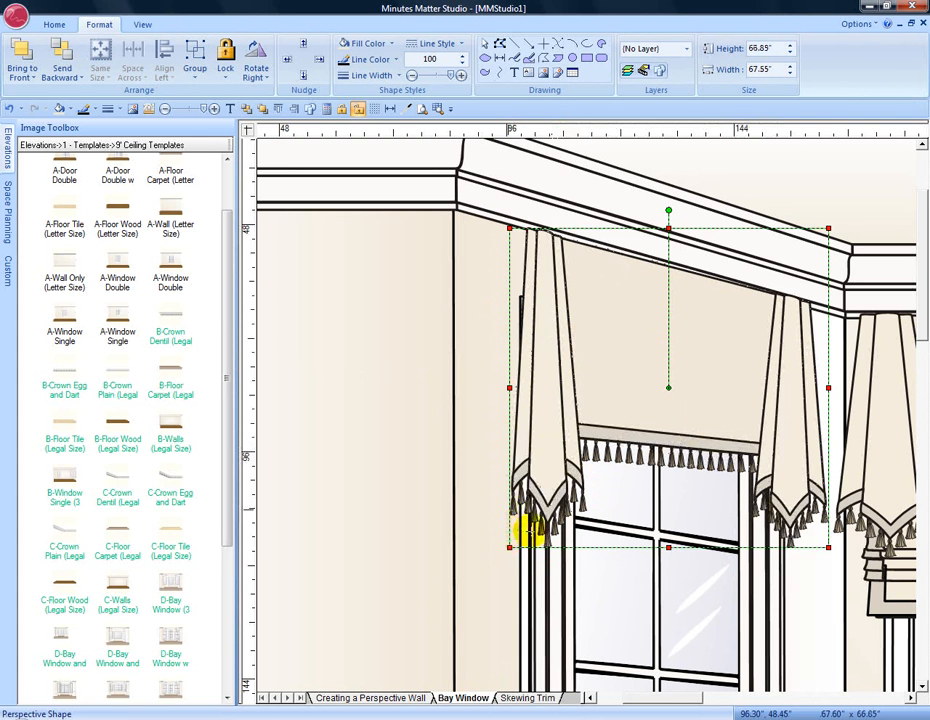
drag(509, 547, 507, 512)
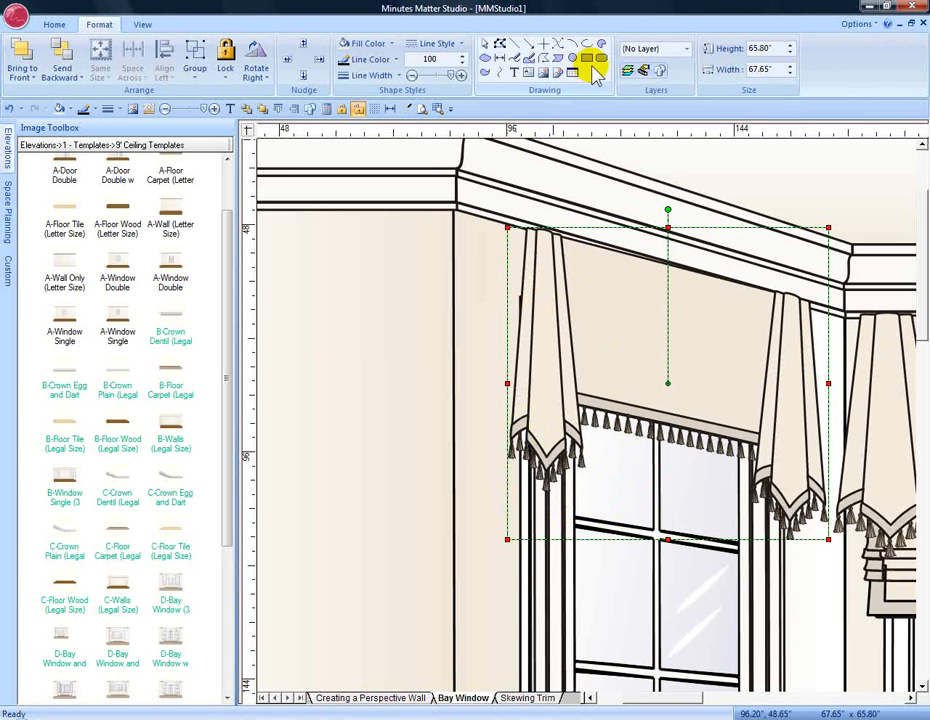
Draw a return rectangle about 5.7" wide by 37.1" high at the valance's left tail and ungroup the valance.
drag(506, 228, 503, 404)
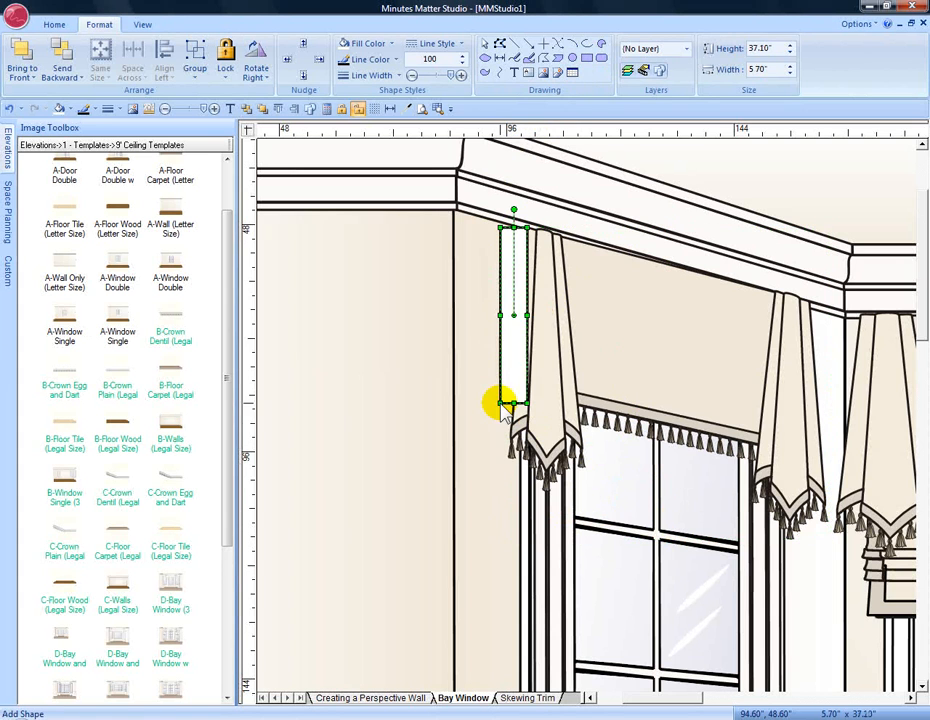
click(538, 291)
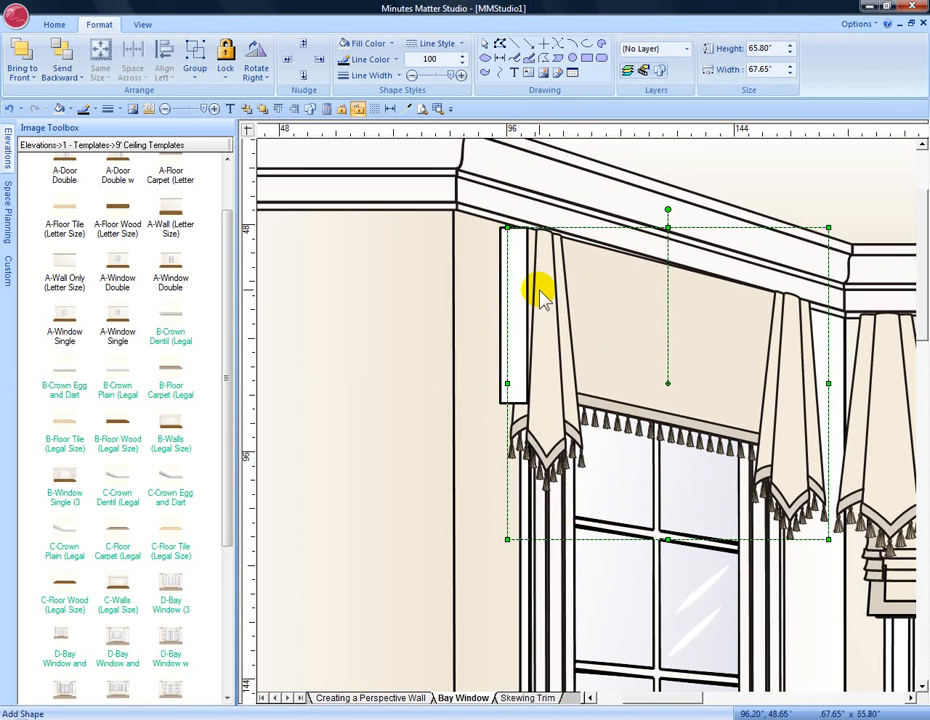
right_click(552, 293)
click(570, 407)
Bring the valance's left tail to the front and position the return rectangle behind the tail's outer edge.
click(548, 312)
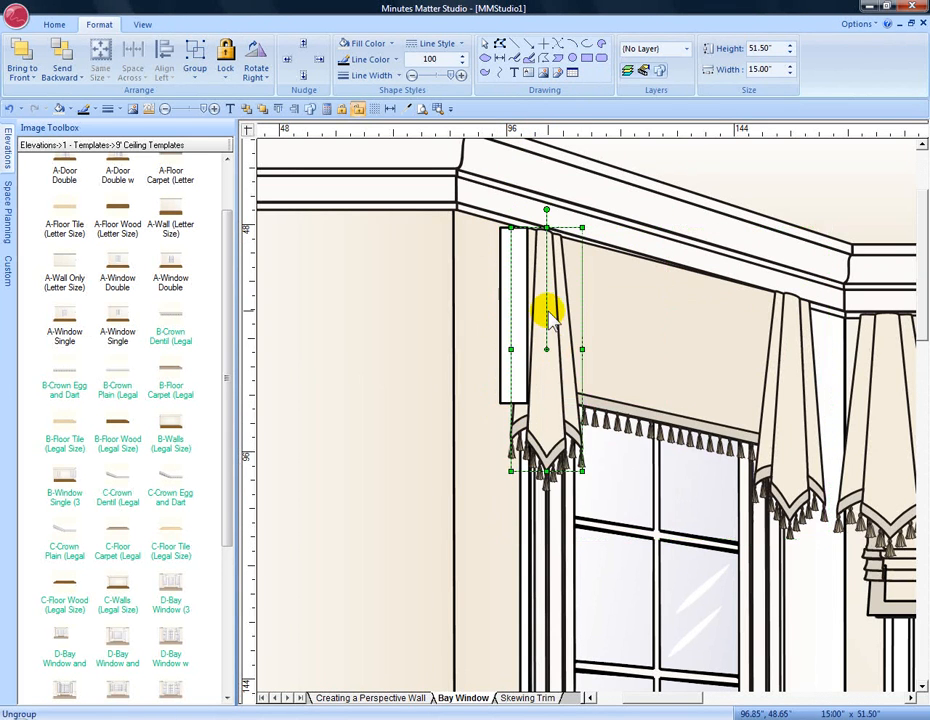
click(264, 112)
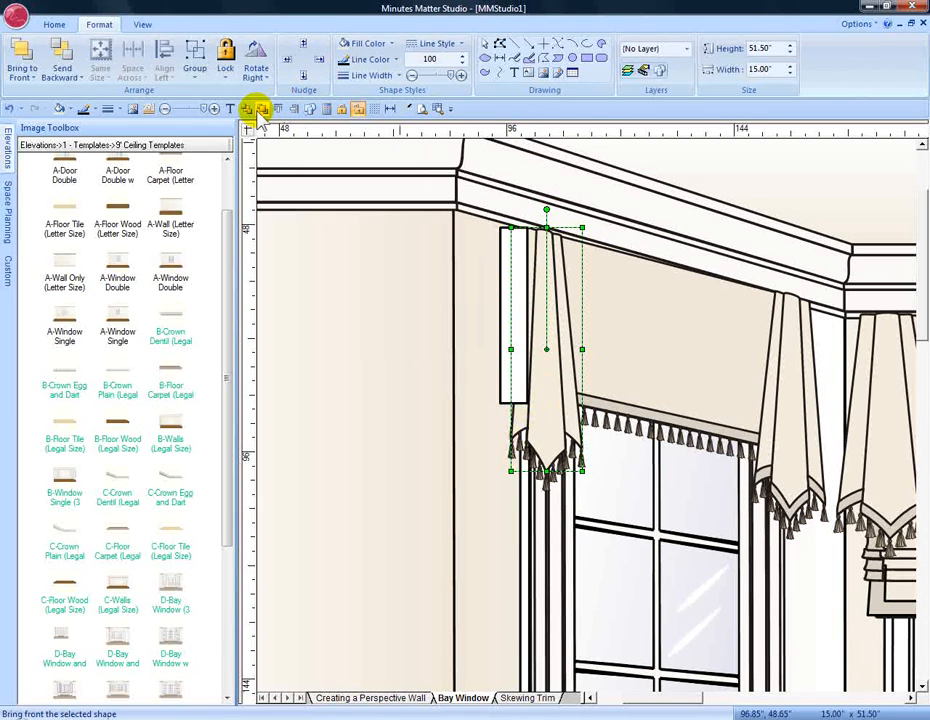
click(509, 326)
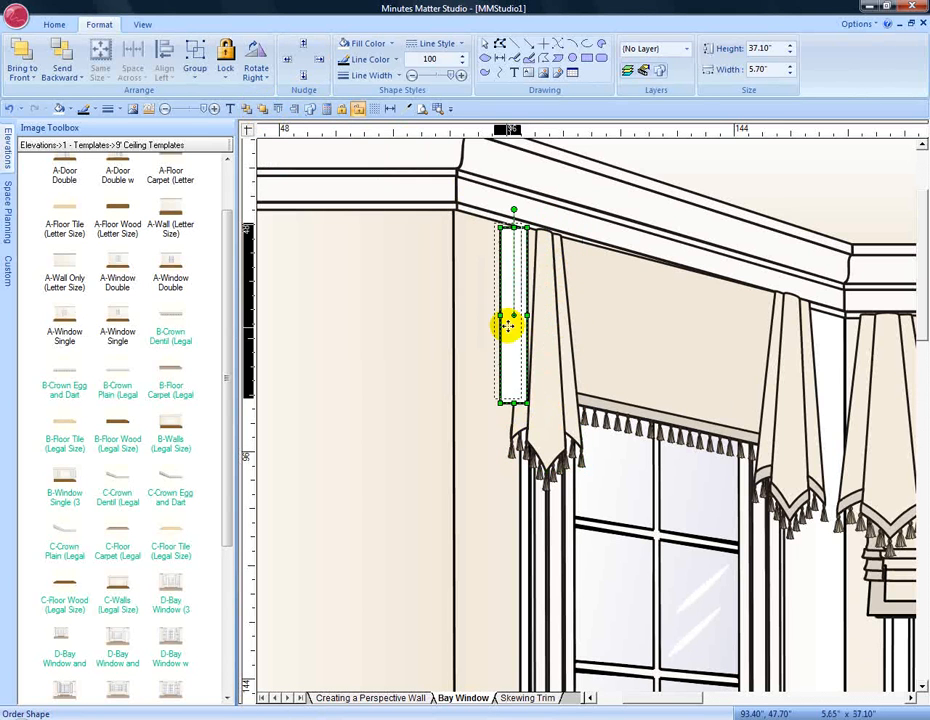
drag(509, 326, 481, 326)
click(519, 327)
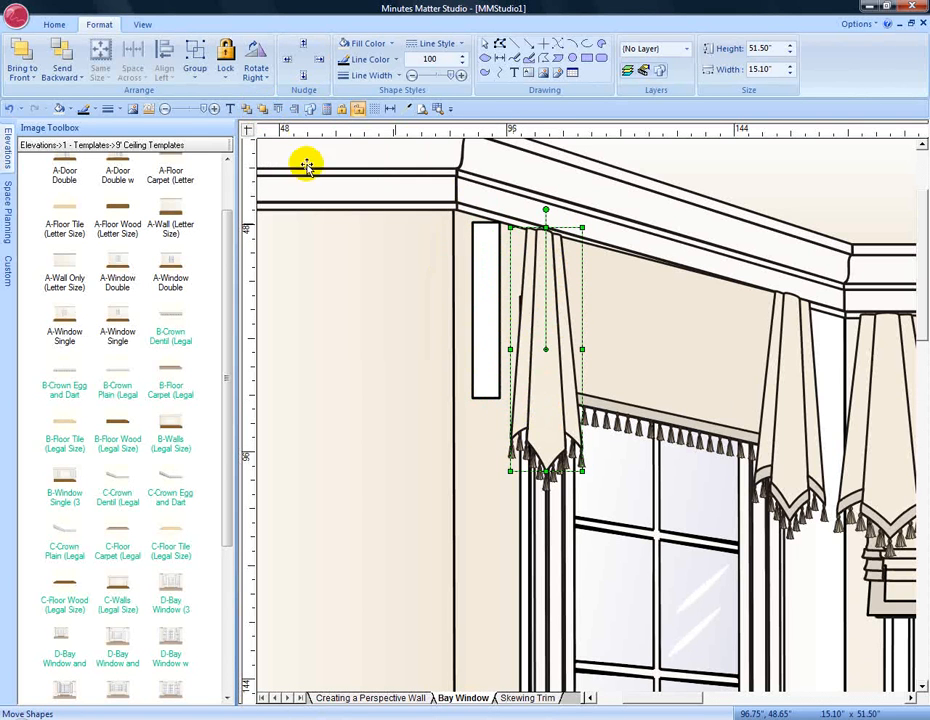
click(259, 108)
click(486, 288)
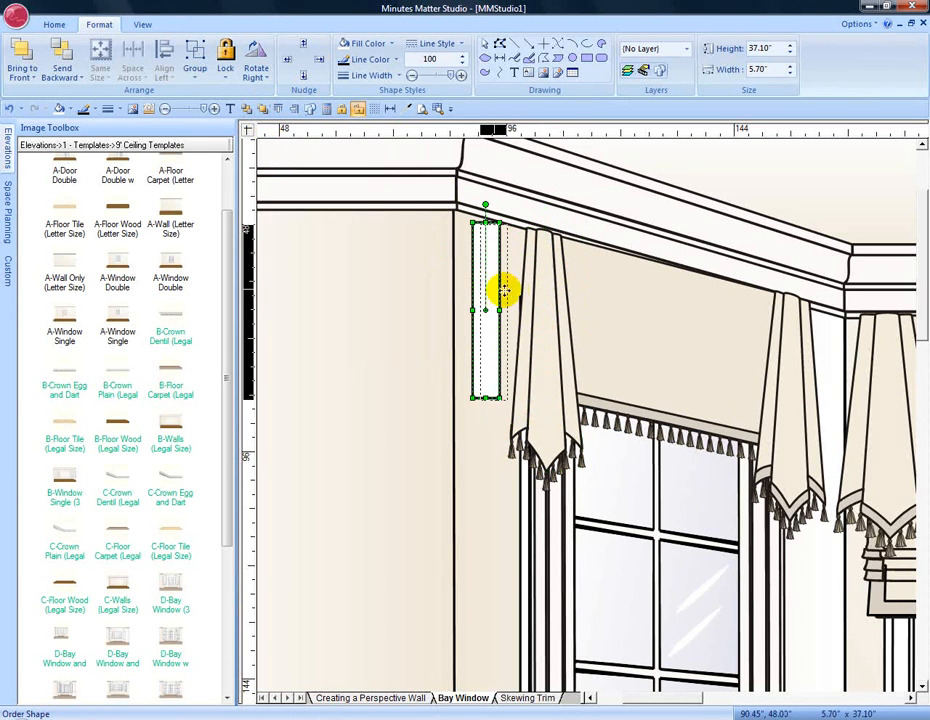
drag(512, 291, 516, 308)
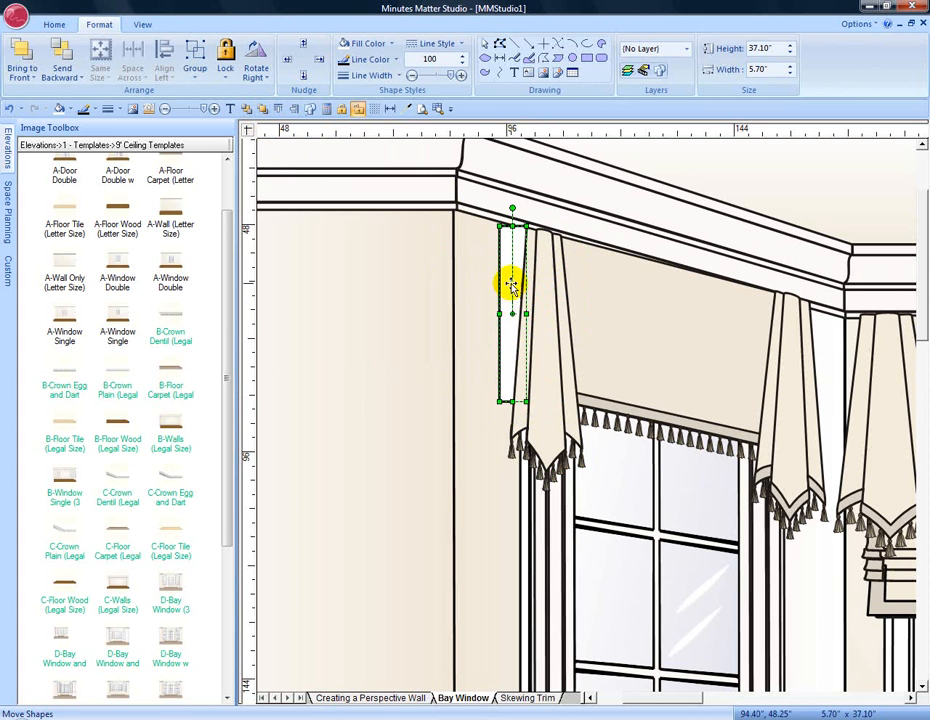
Fill the return rectangle with the beige sampled from the valance's flat panel.
click(407, 108)
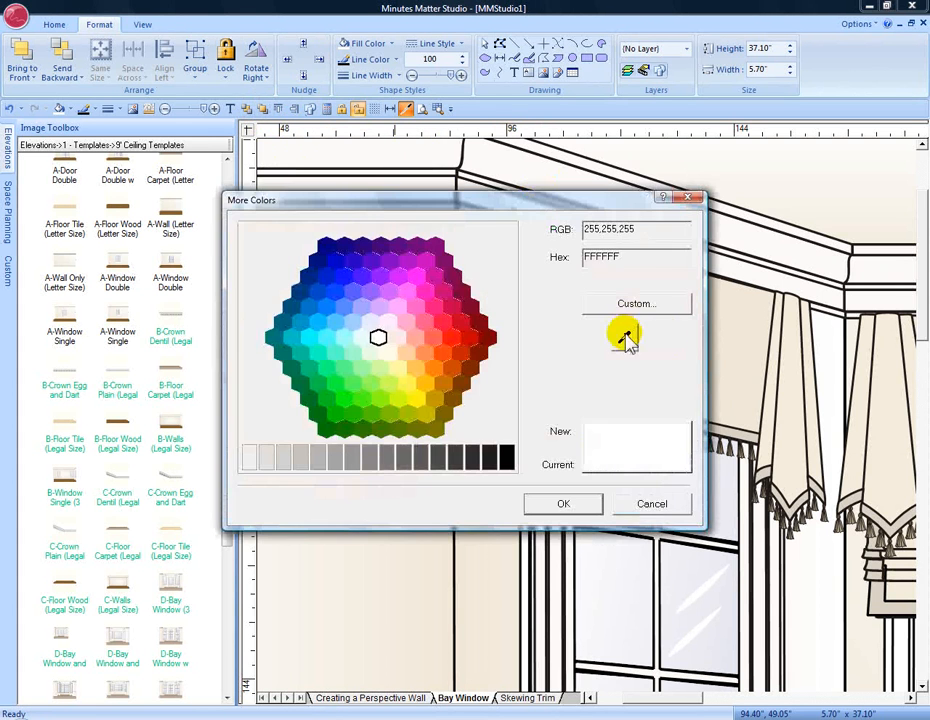
click(731, 326)
click(580, 503)
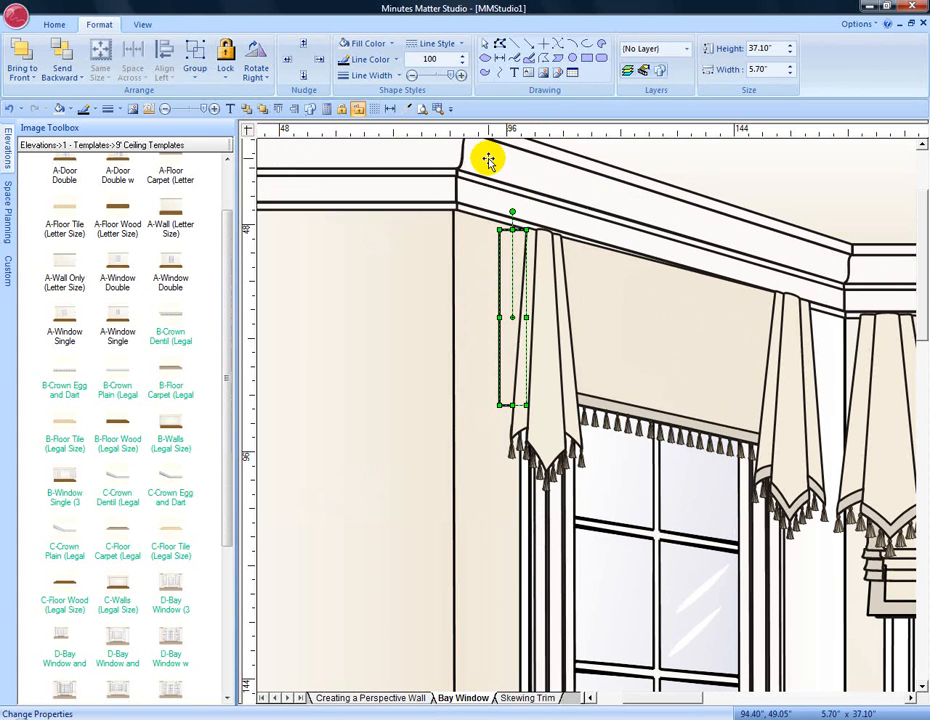
Duplicate the Roman shade of the right bay window and flip the copy horizontally.
click(421, 108)
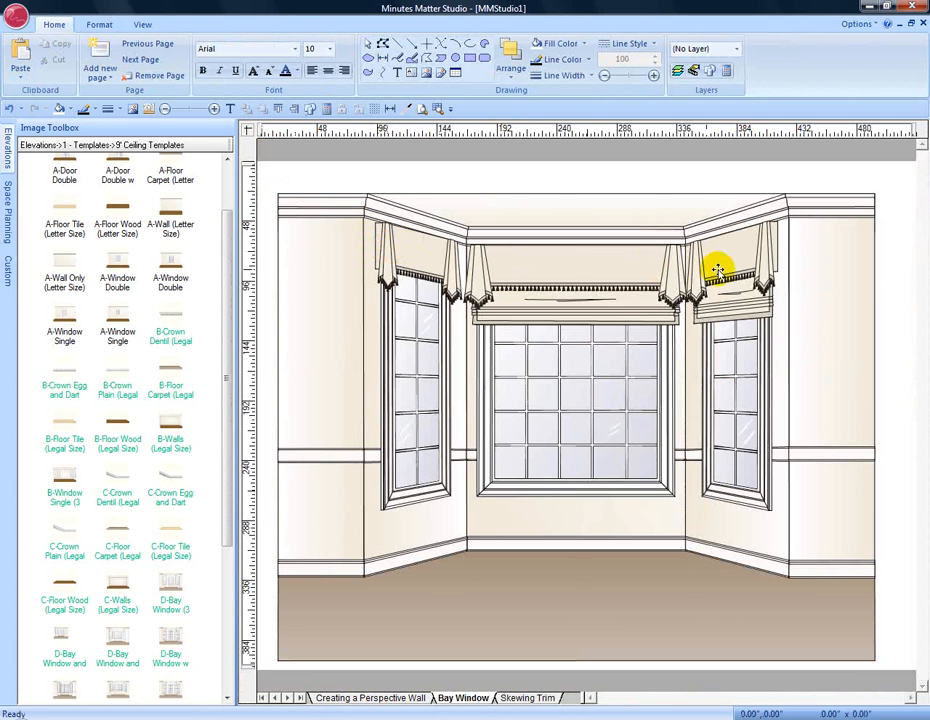
drag(717, 270, 728, 310)
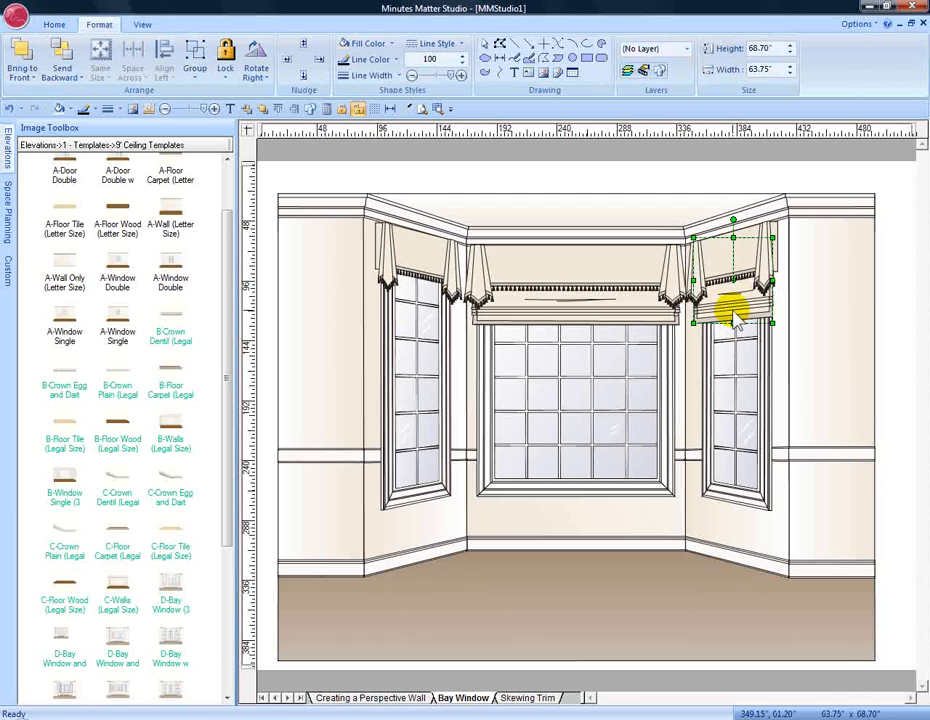
right_click(730, 312)
click(776, 369)
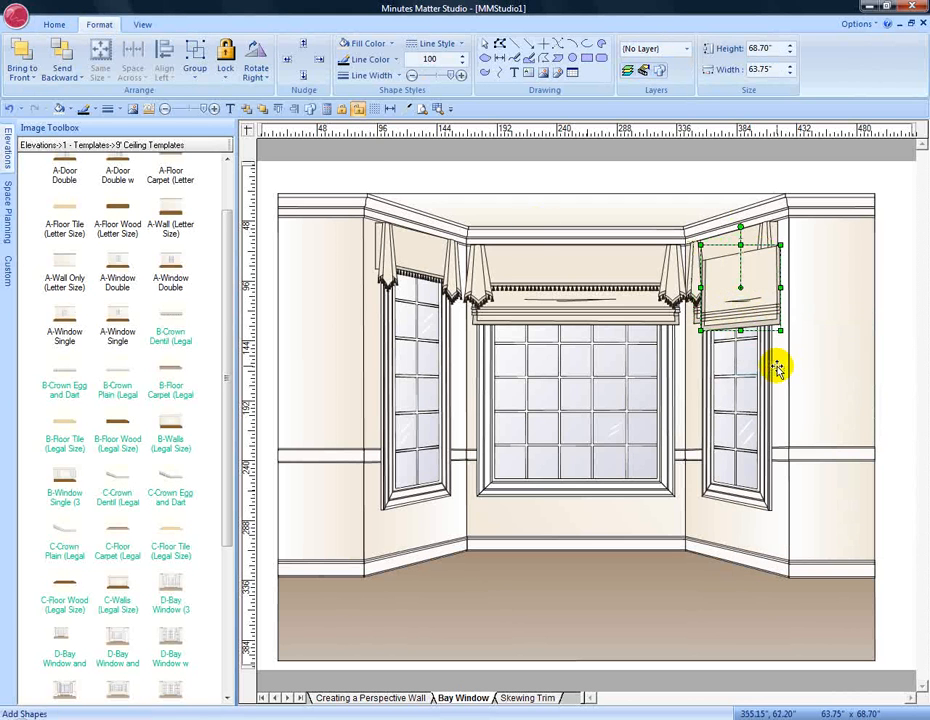
click(258, 76)
click(293, 124)
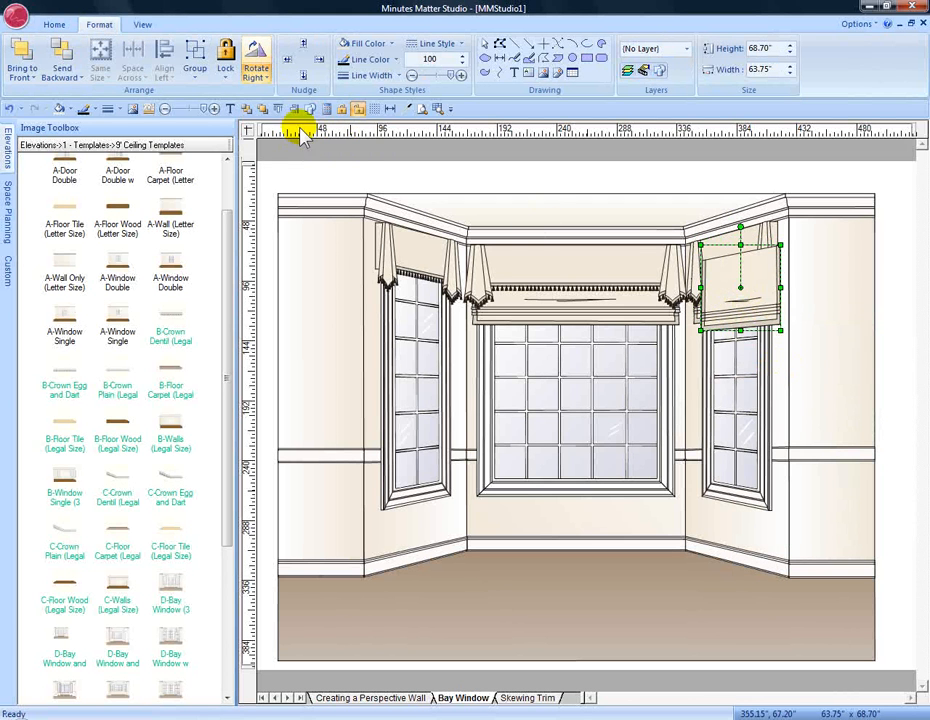
Move the flipped shade onto the left bay window and send it backward until it sits behind all parts of the valance.
drag(716, 280, 396, 267)
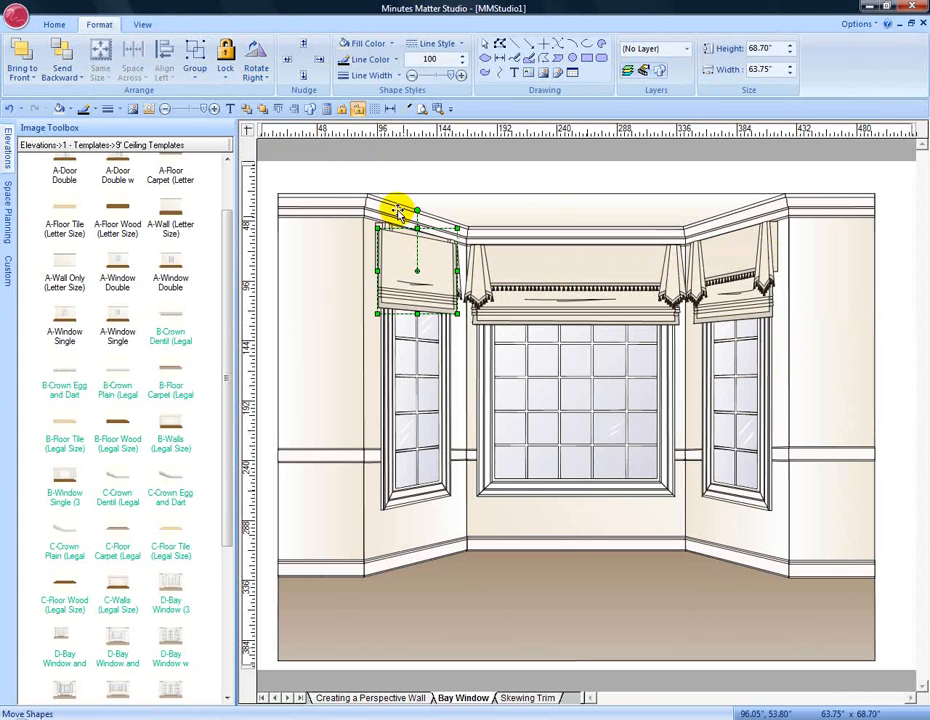
click(66, 59)
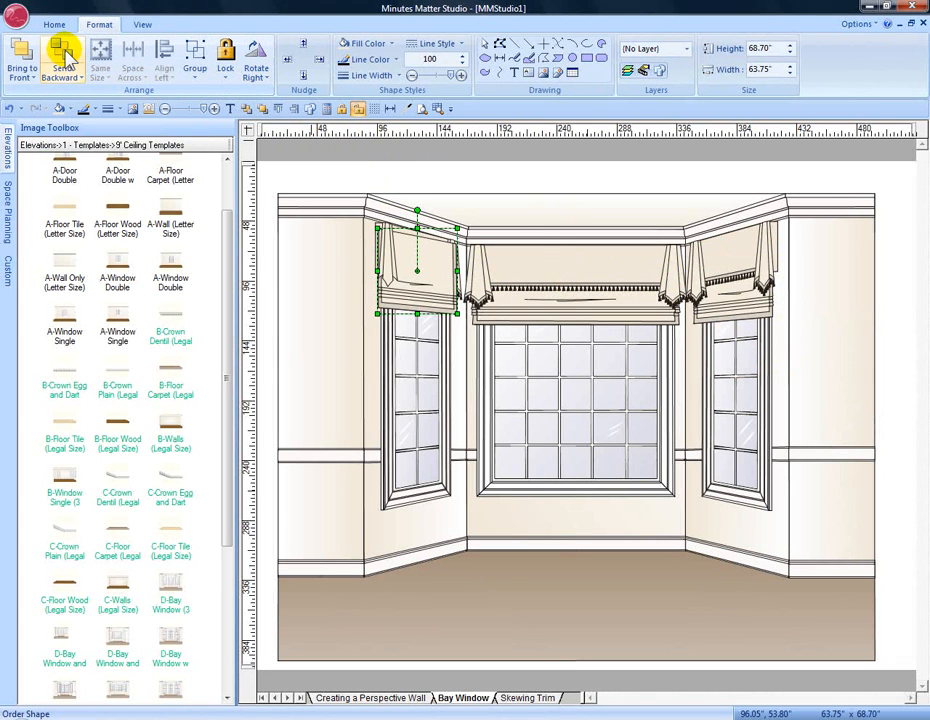
click(66, 60)
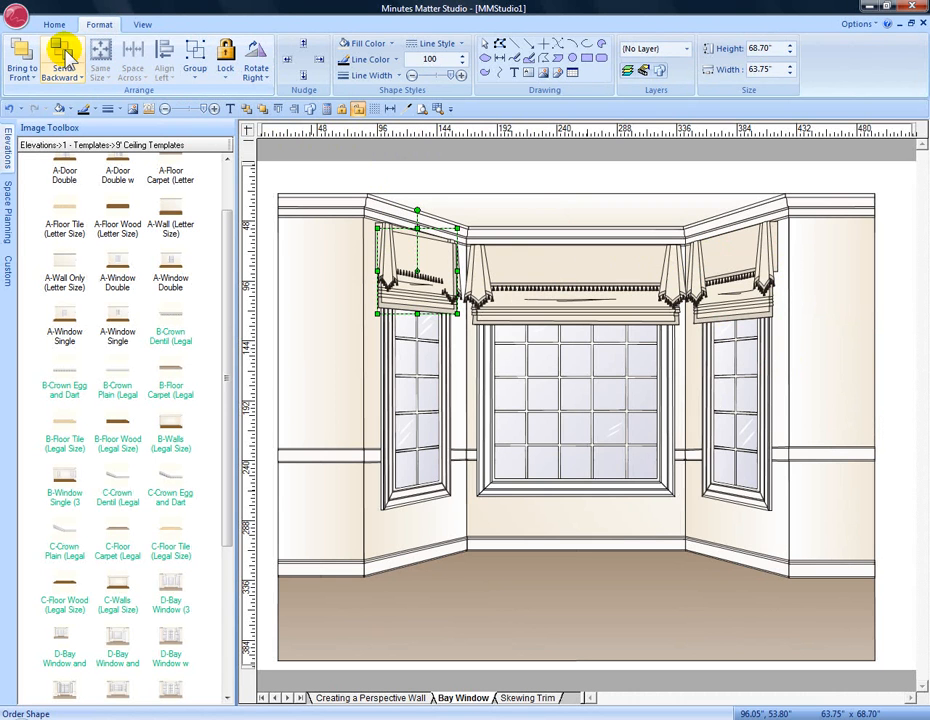
click(66, 60)
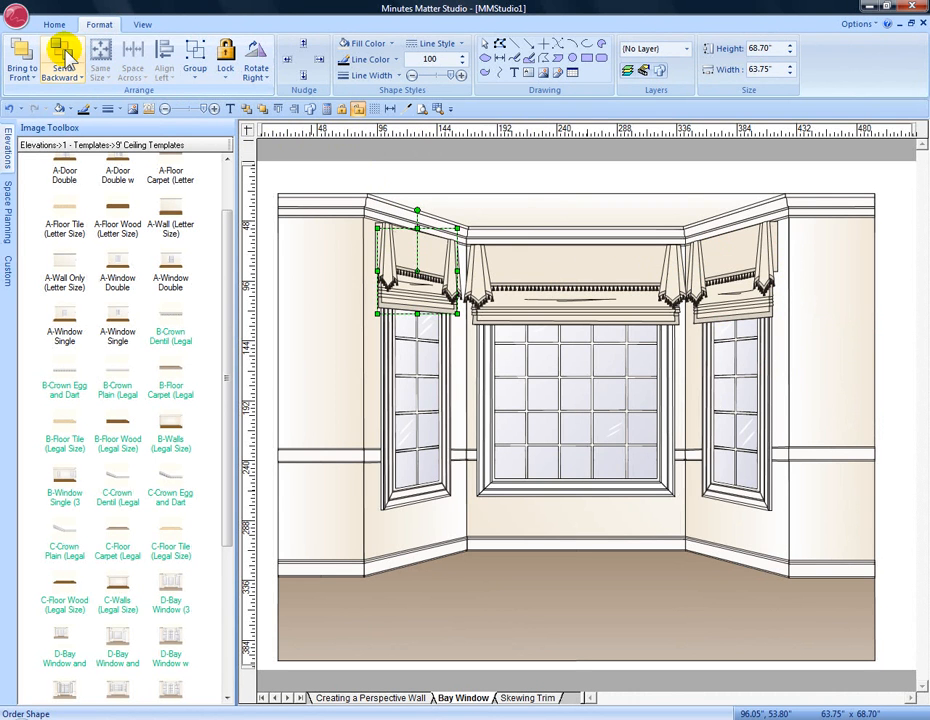
click(517, 192)
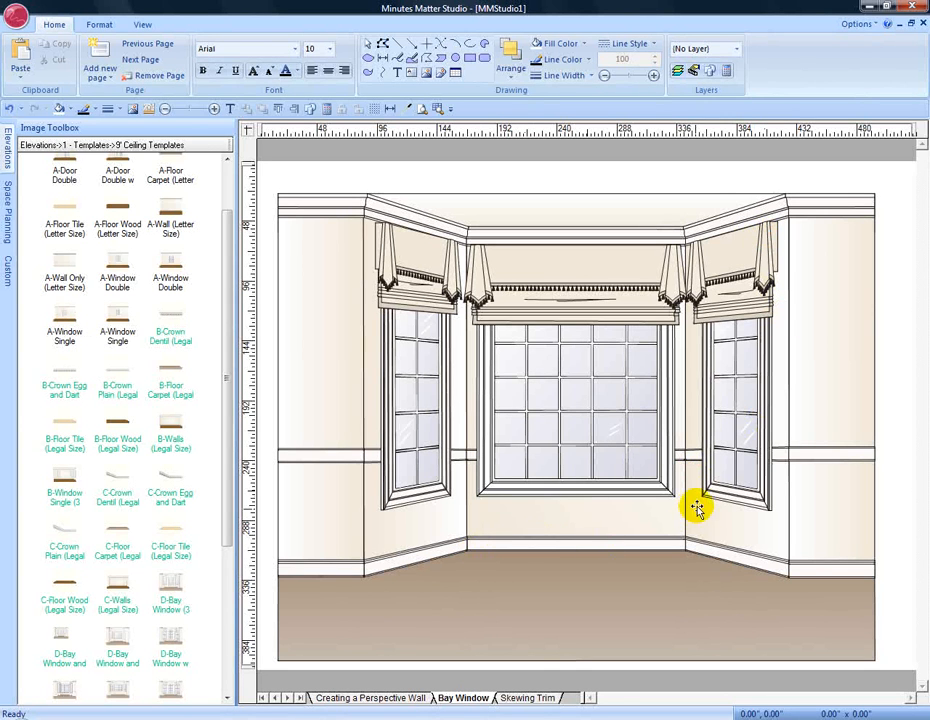
On the Skewing Trim page, move the bead fringe pieces off the valance's left tail and delete all of them.
click(522, 702)
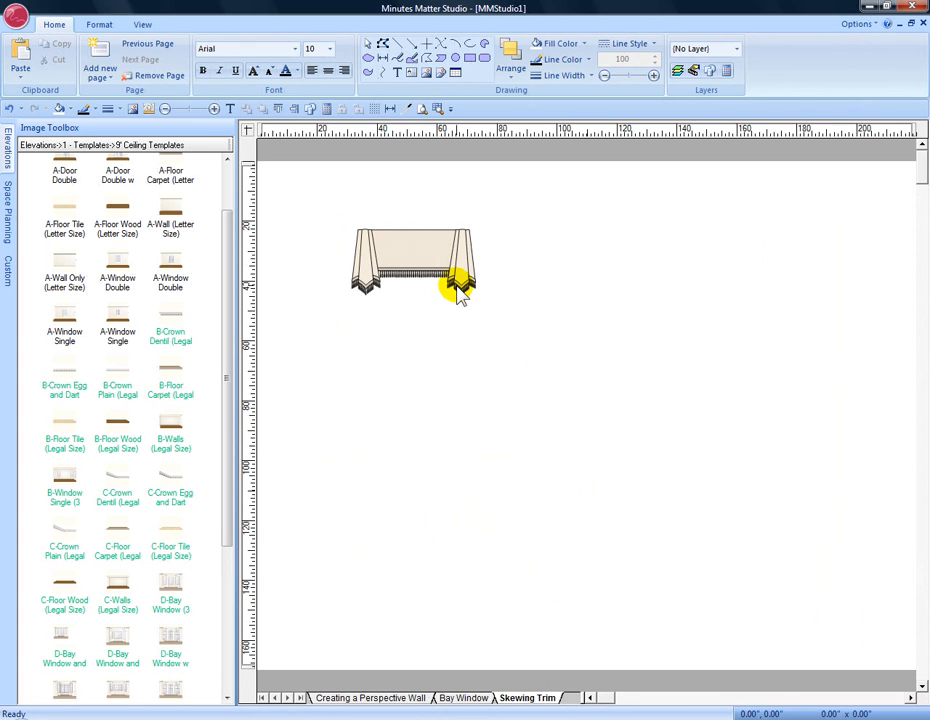
click(436, 108)
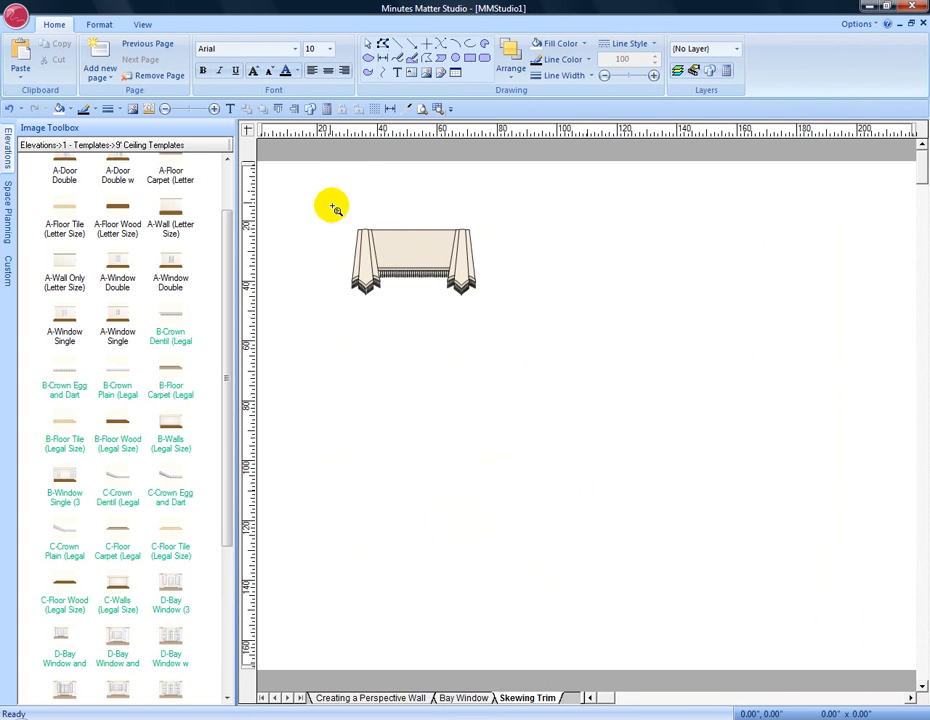
drag(333, 207, 510, 339)
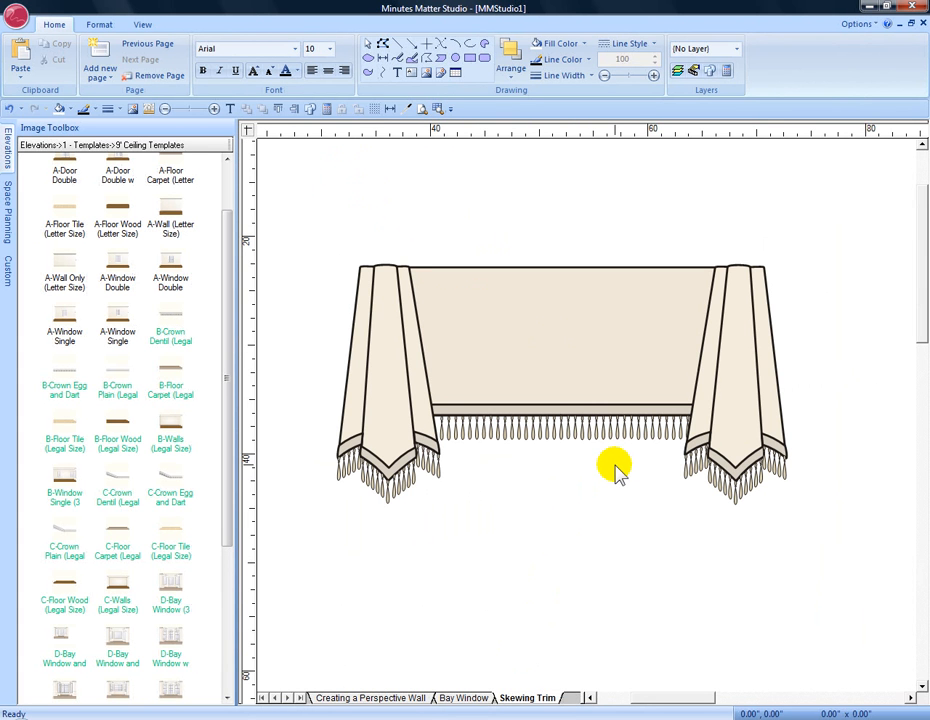
drag(347, 461, 388, 569)
click(375, 485)
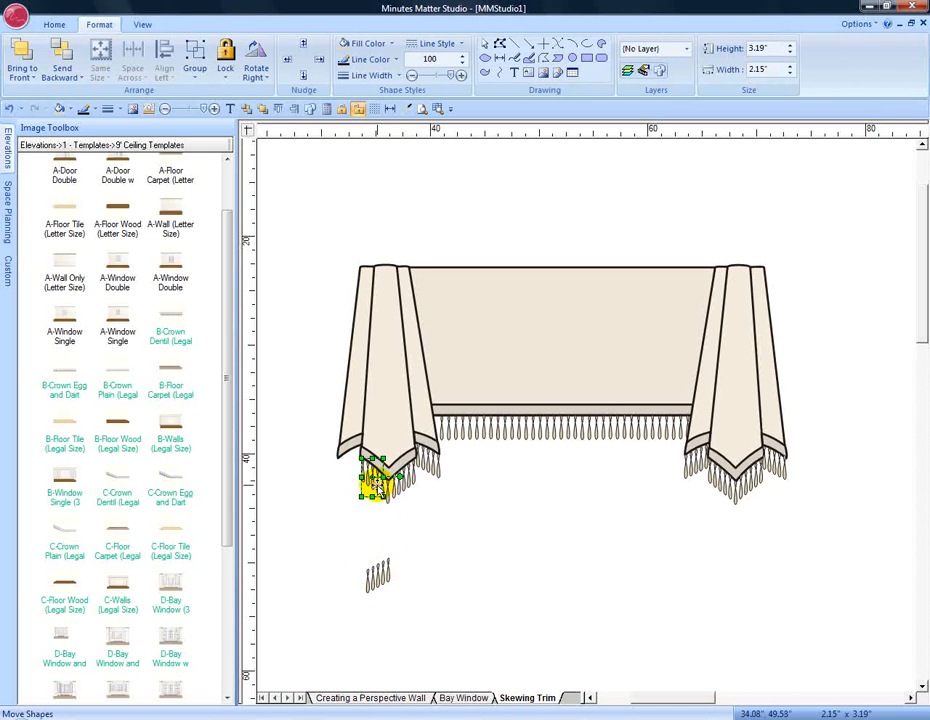
drag(378, 487, 399, 567)
click(398, 494)
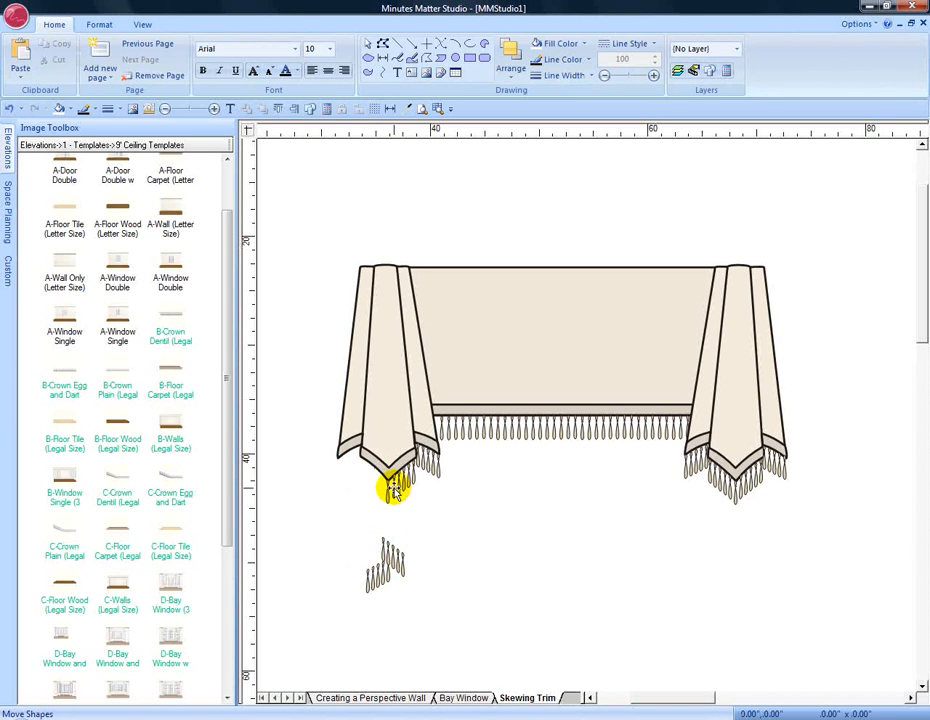
drag(397, 490, 401, 537)
drag(428, 465, 425, 561)
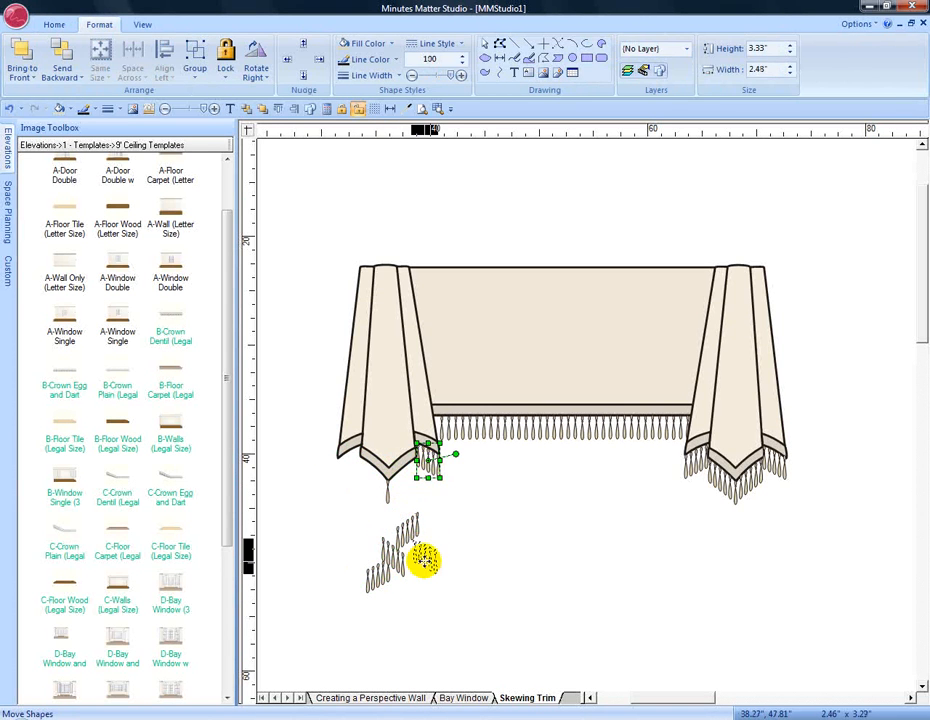
drag(340, 473, 476, 630)
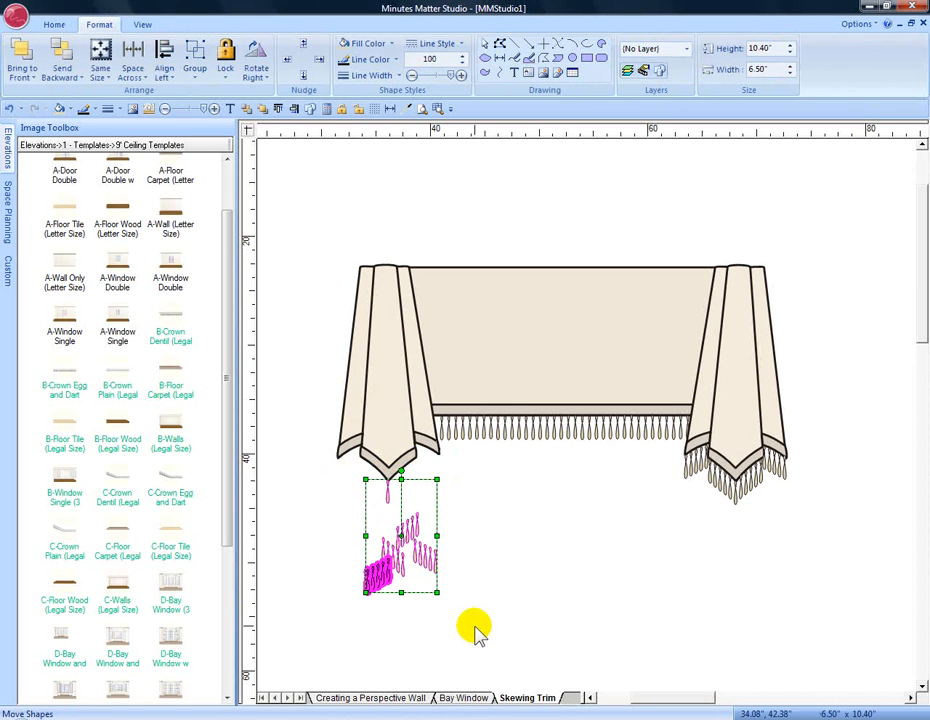
key(Delete)
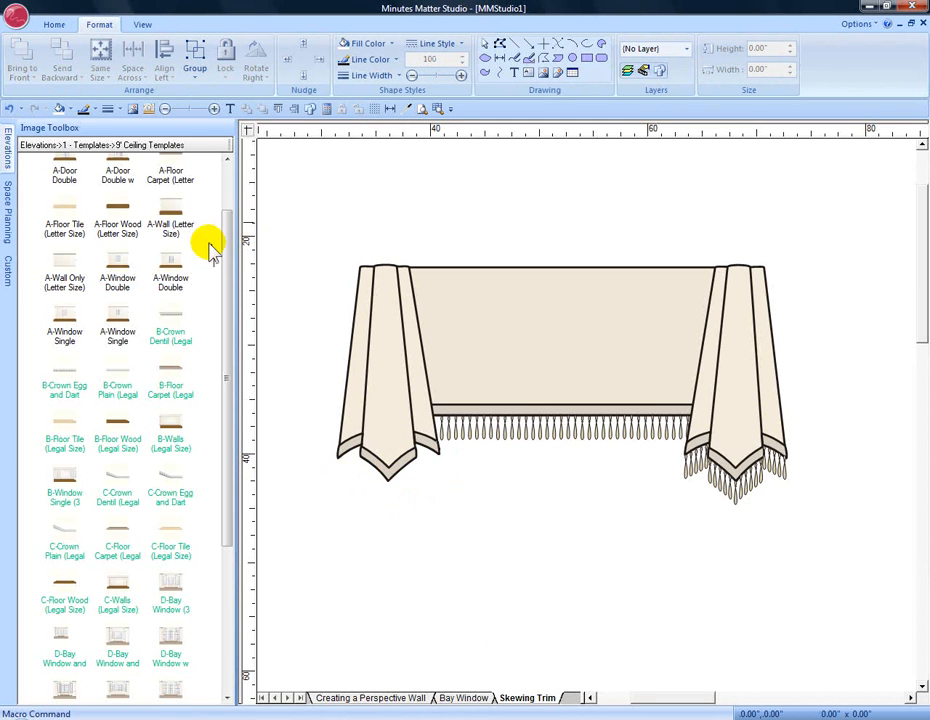
Add a Bead (02) (Size 2) trim from the Embellish Trim images and align it beneath the left tail's outer fold.
click(8, 155)
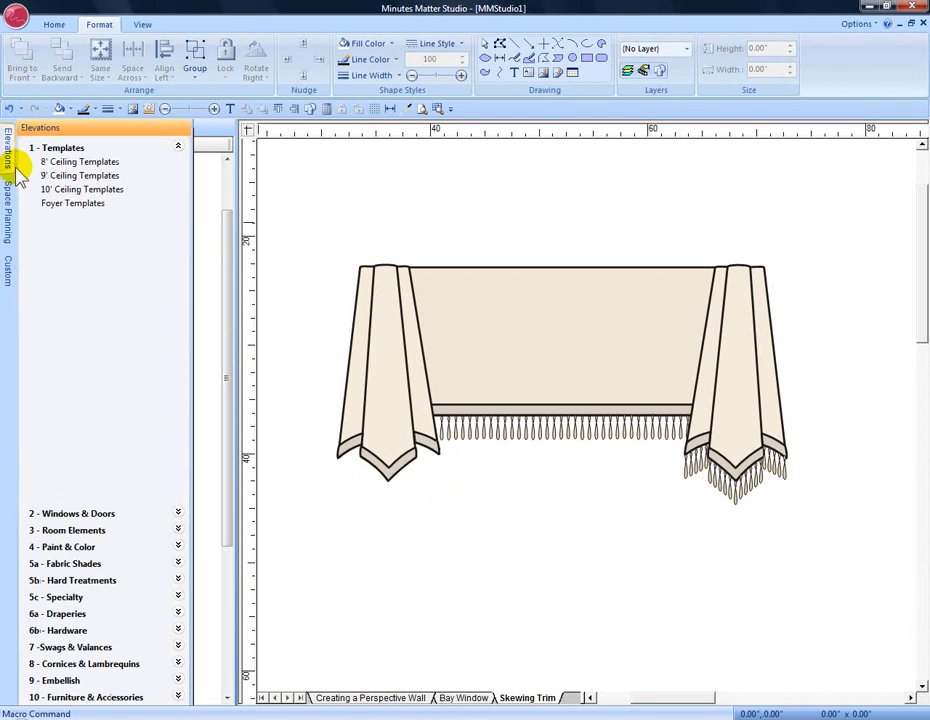
click(55, 680)
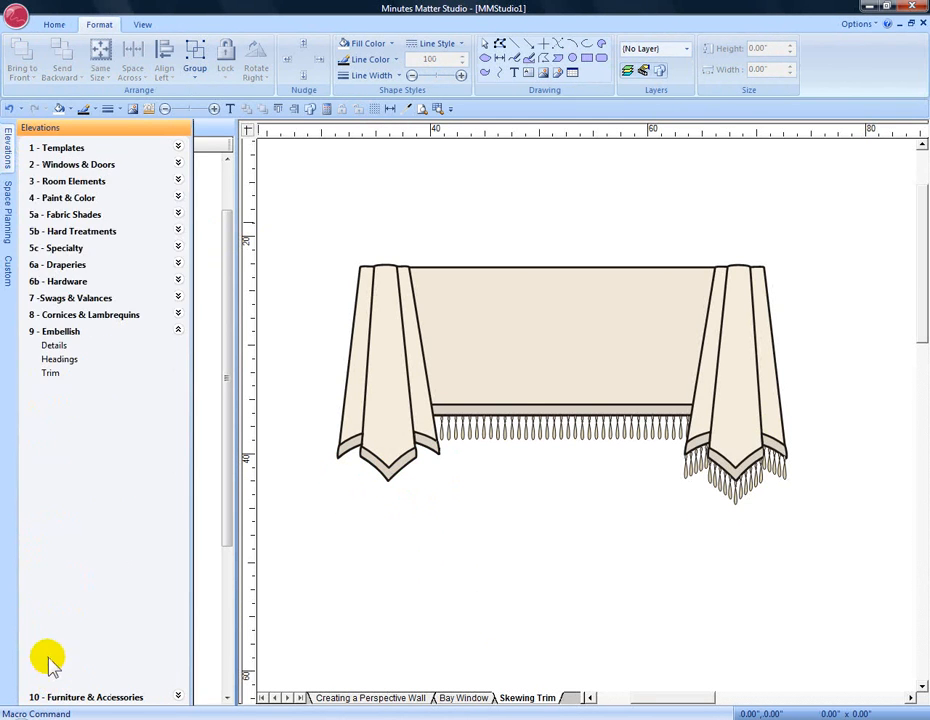
click(53, 374)
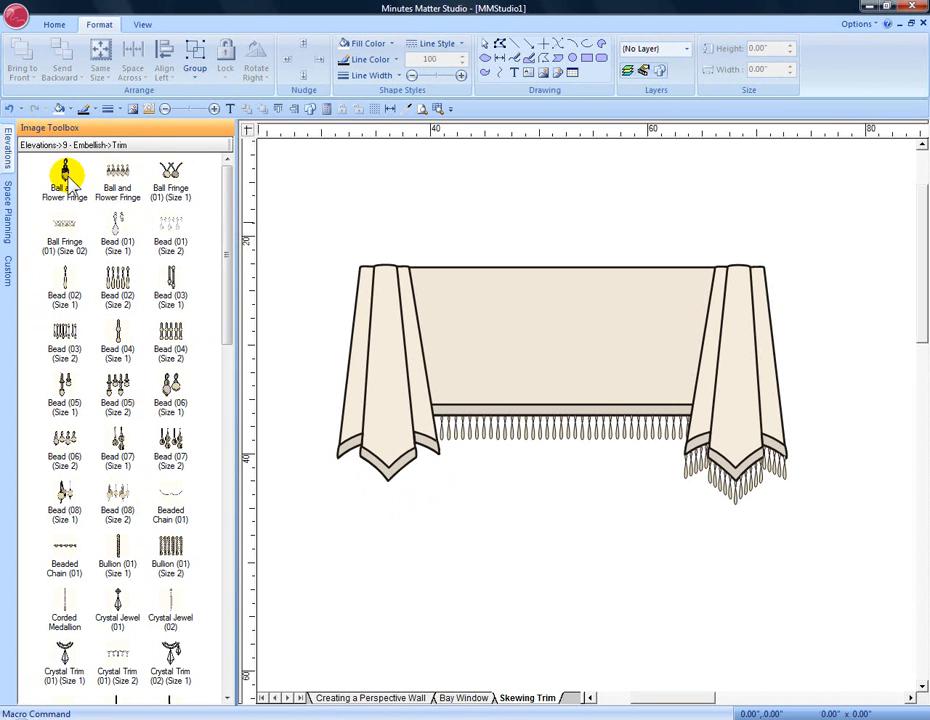
mouse_move(68, 182)
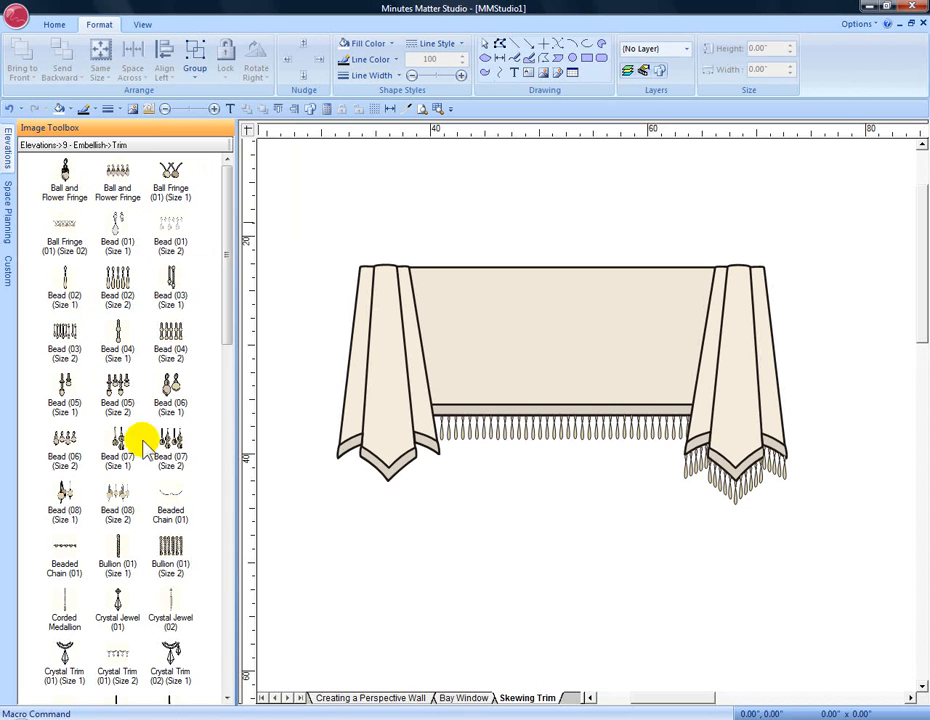
mouse_move(180, 563)
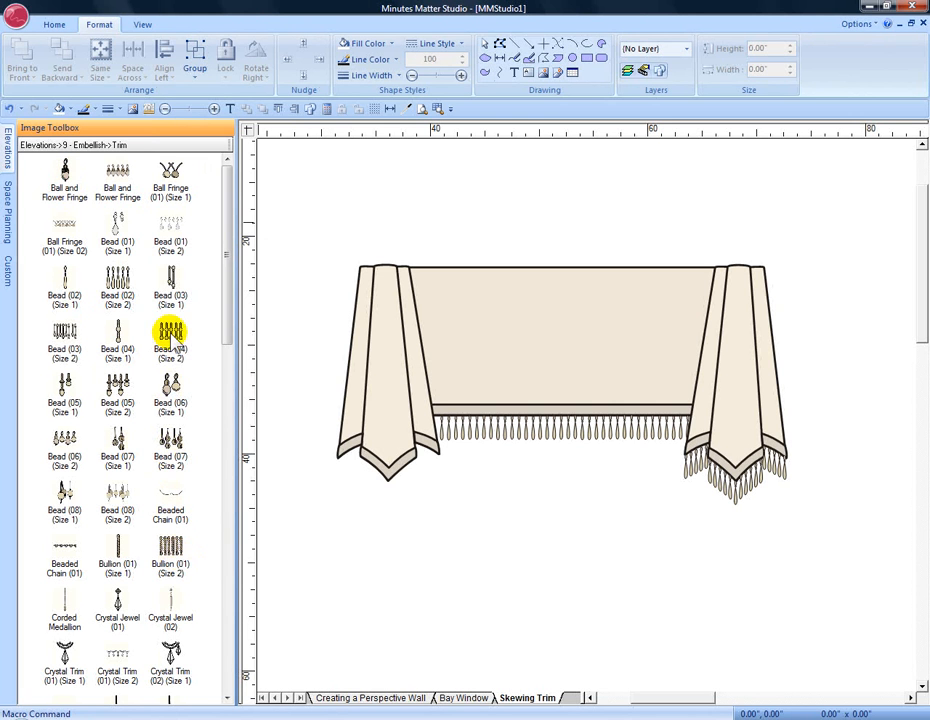
mouse_move(128, 292)
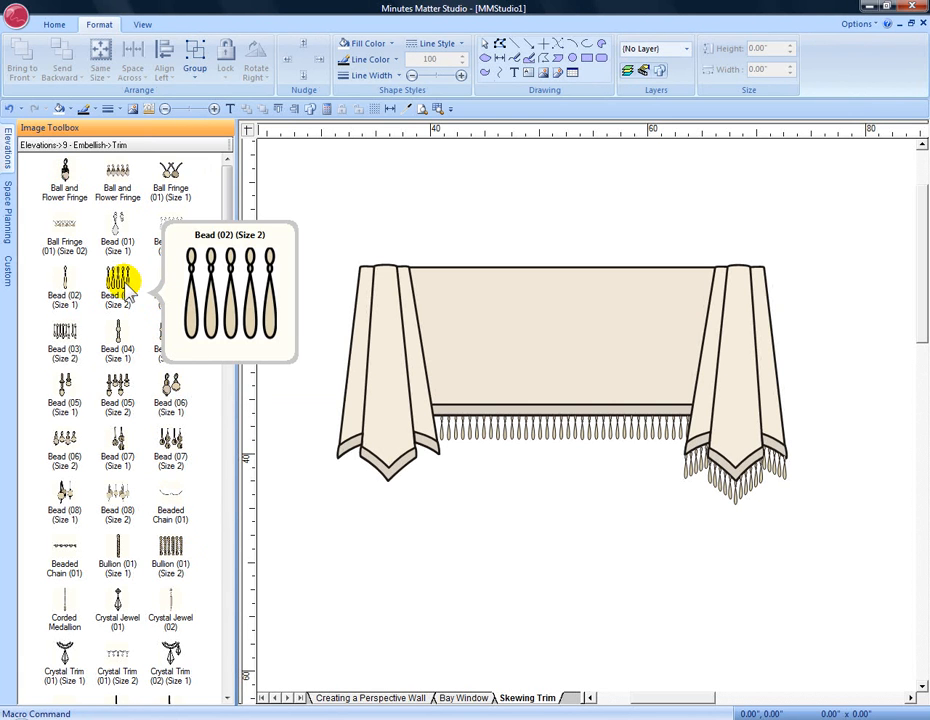
drag(128, 292, 346, 468)
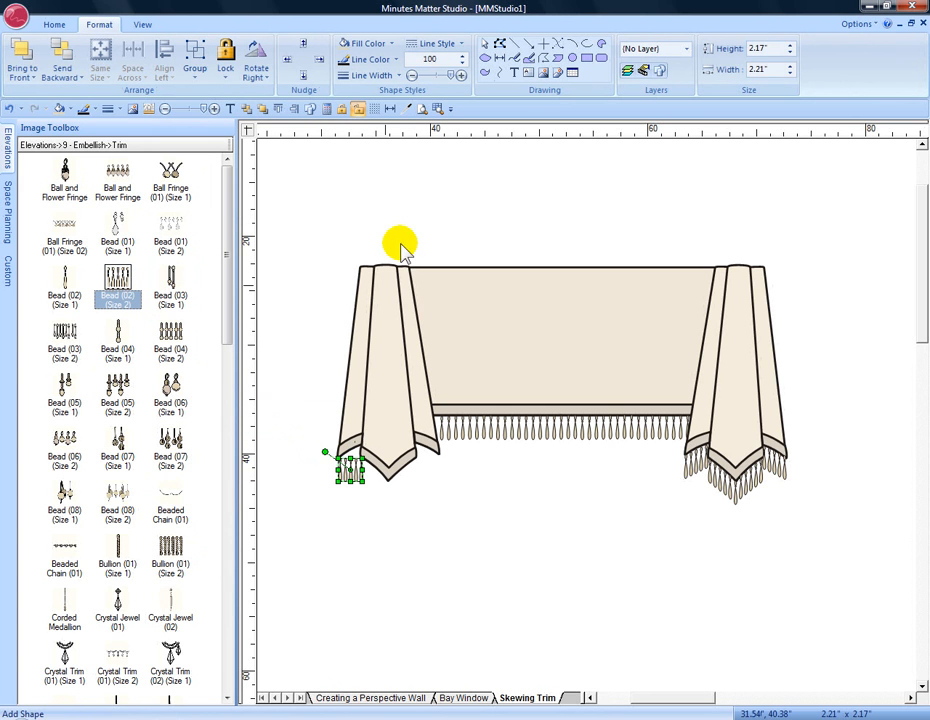
click(440, 112)
drag(303, 415, 415, 525)
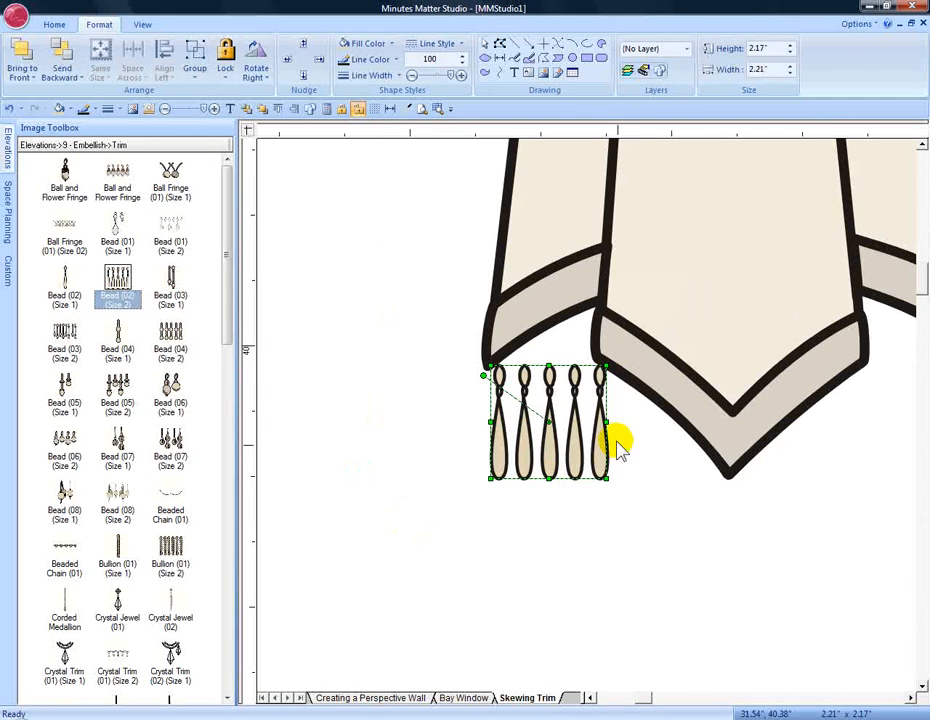
drag(494, 444, 487, 440)
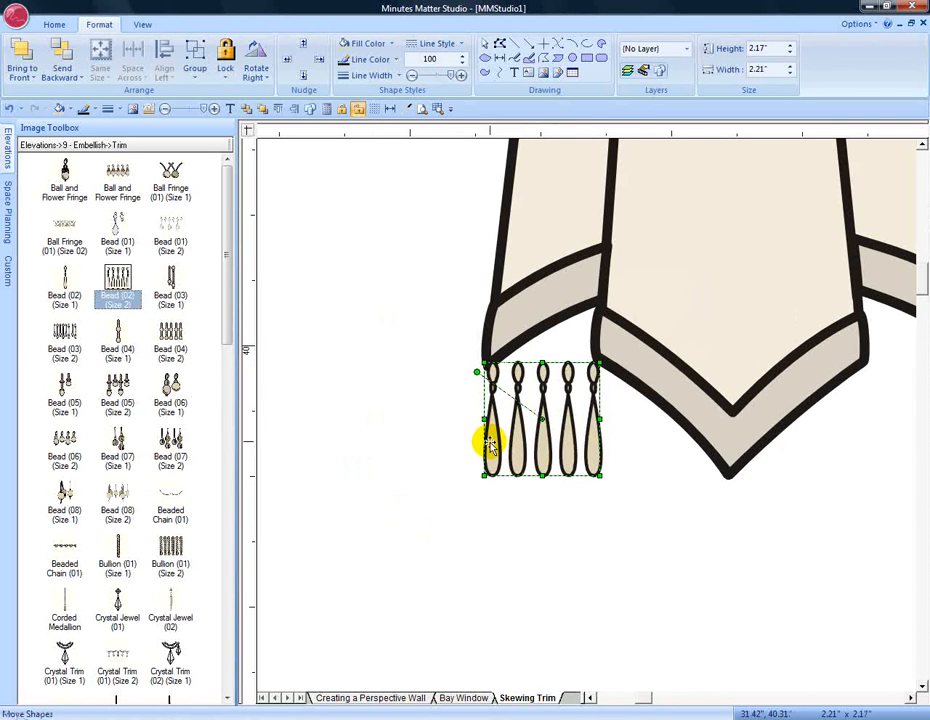
Skew the bead trim upward so its tops follow the slanted hem of the left tail's outer fold.
click(597, 434)
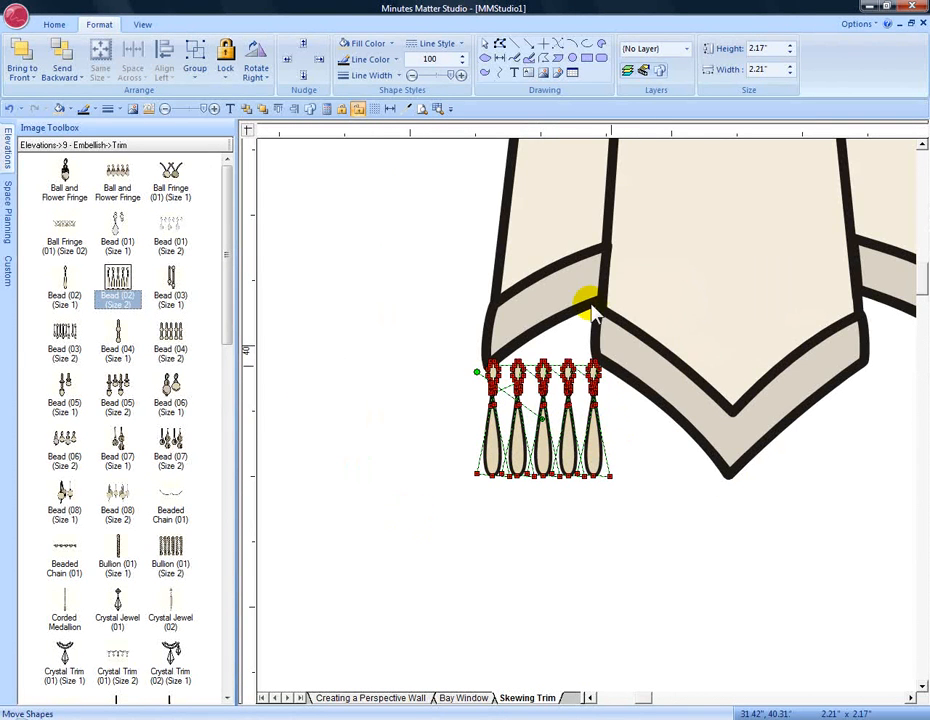
click(500, 44)
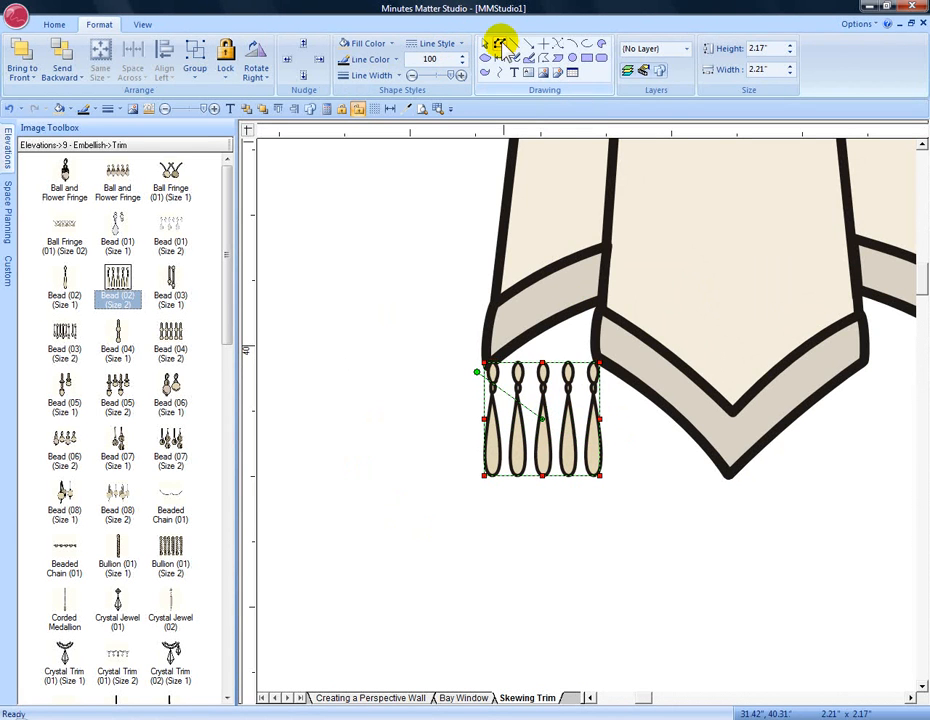
drag(598, 421, 588, 360)
Duplicate the skewed bead trim, flip the copy horizontally and place it under the left tail's inner fold.
right_click(586, 393)
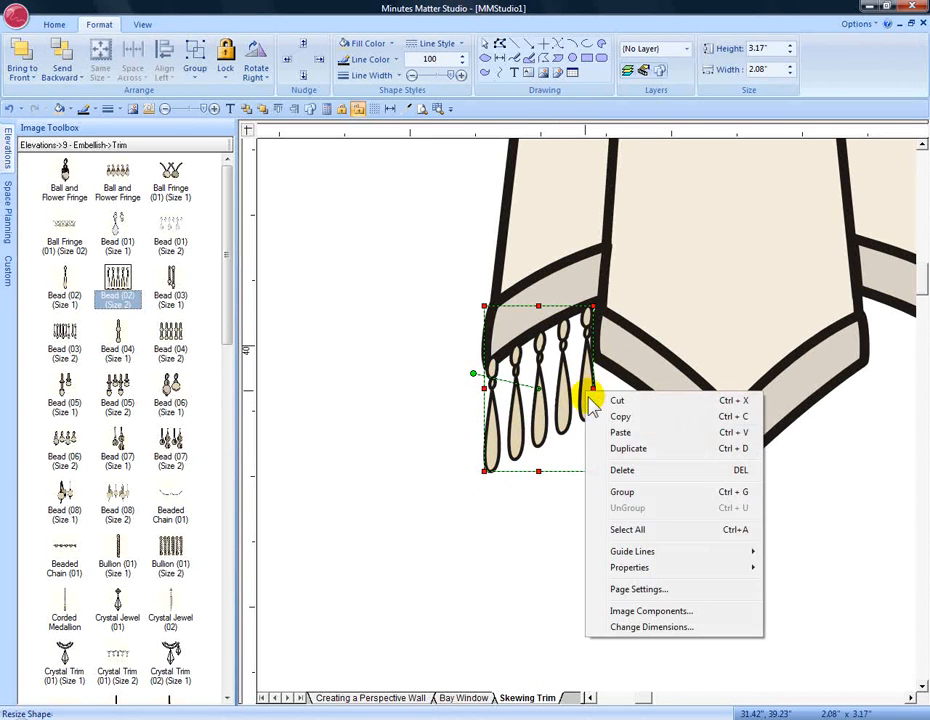
click(588, 447)
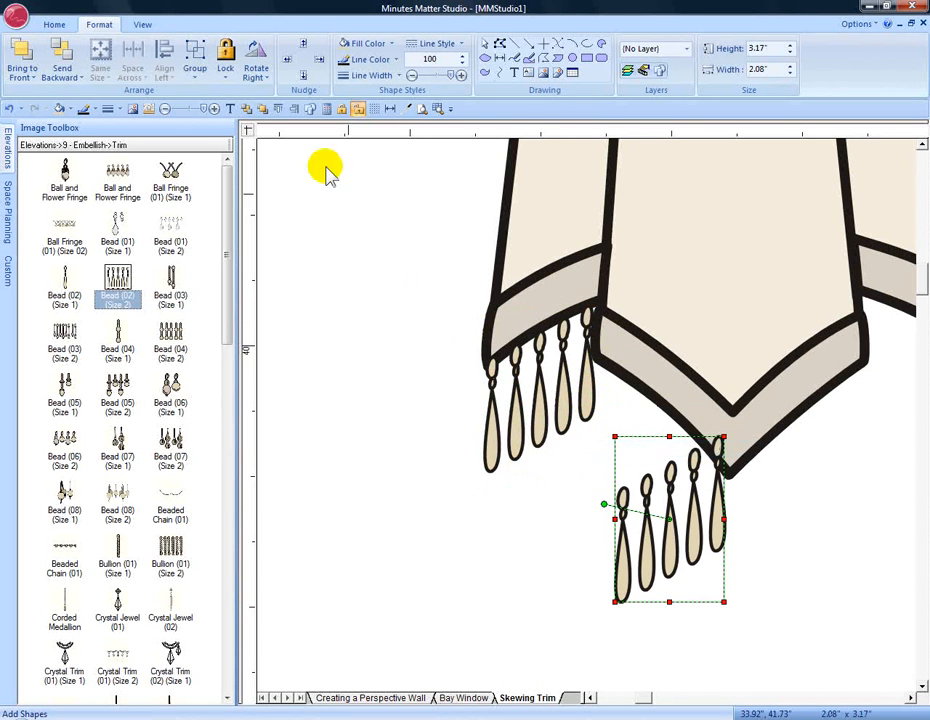
click(270, 83)
click(290, 127)
drag(617, 505, 864, 358)
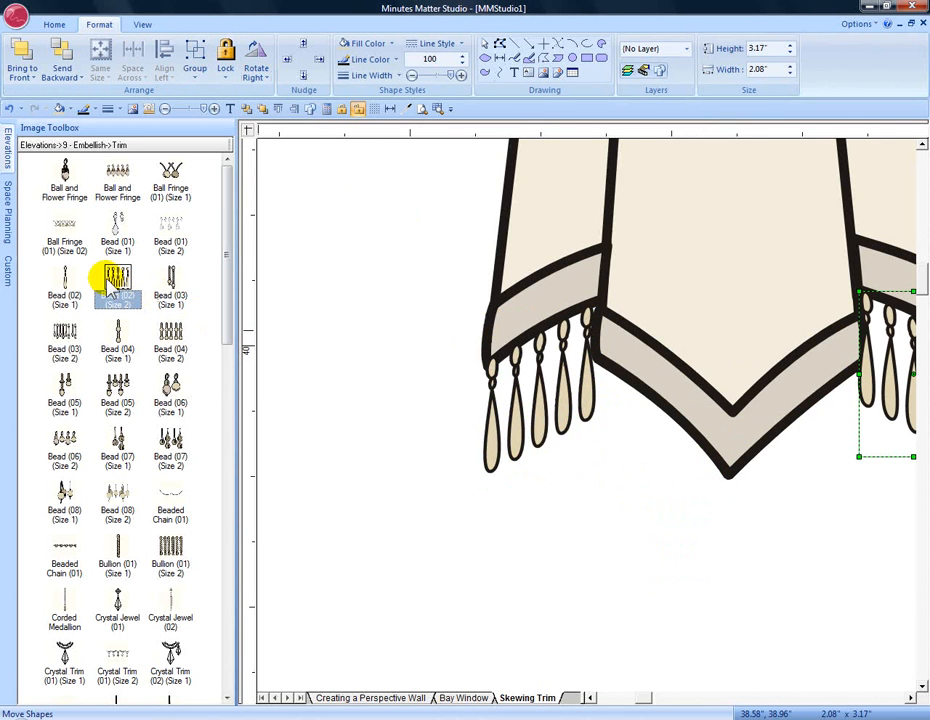
Add another Bead (02) (Size 2) trim and skew it along the left slope of the tail's center point.
drag(170, 298, 606, 458)
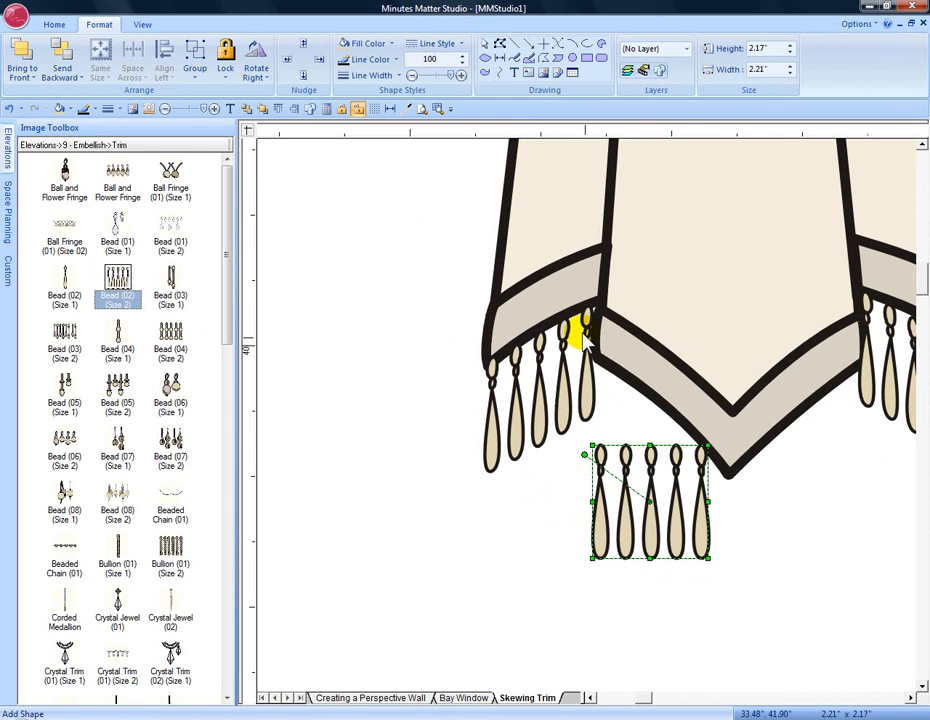
double_click(597, 505)
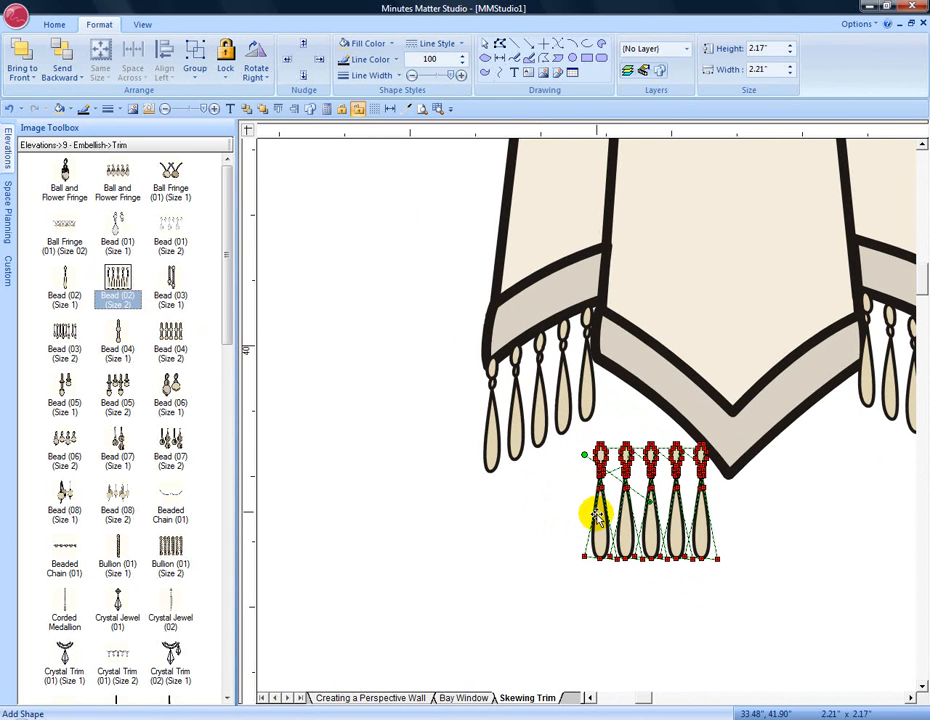
click(500, 46)
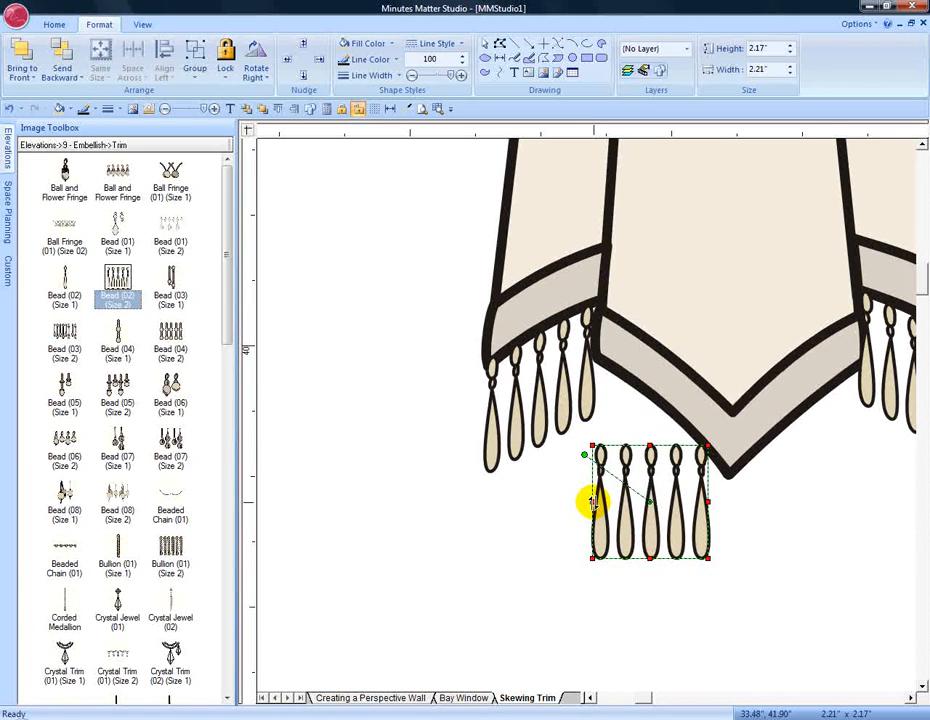
drag(593, 497, 596, 415)
Duplicate the center point's bead trim, flip the copy horizontally and place it along the point's right slope.
right_click(607, 458)
click(650, 511)
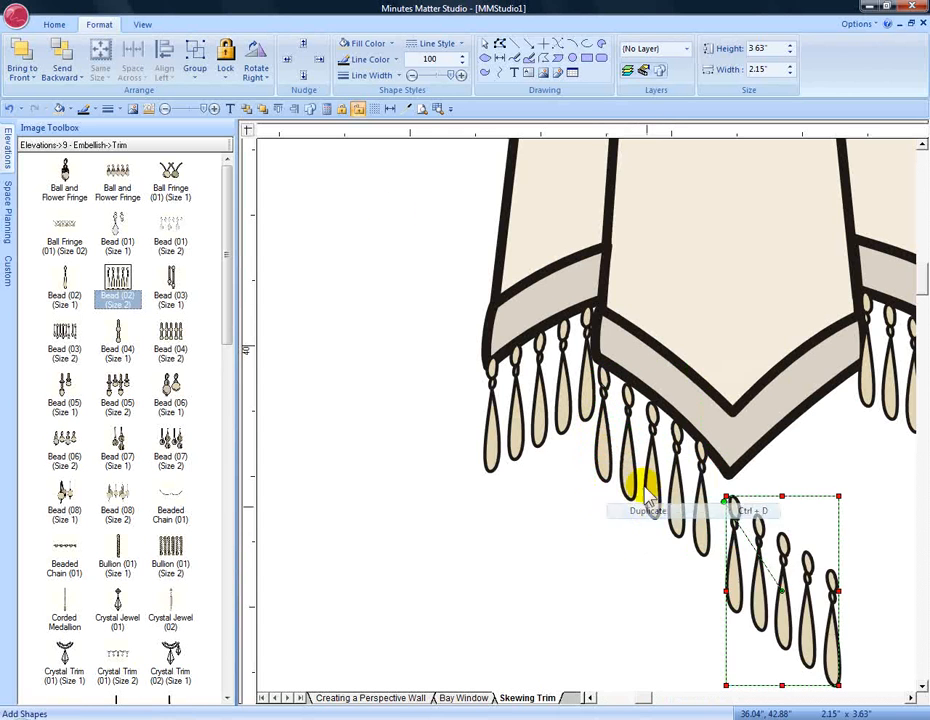
click(262, 78)
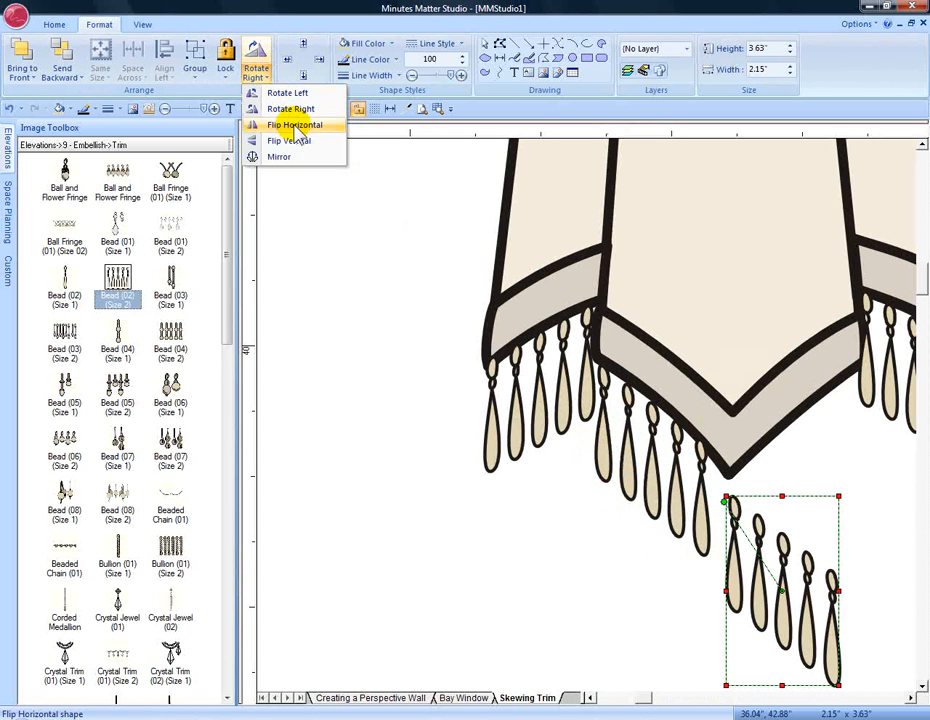
click(294, 125)
drag(835, 590, 847, 442)
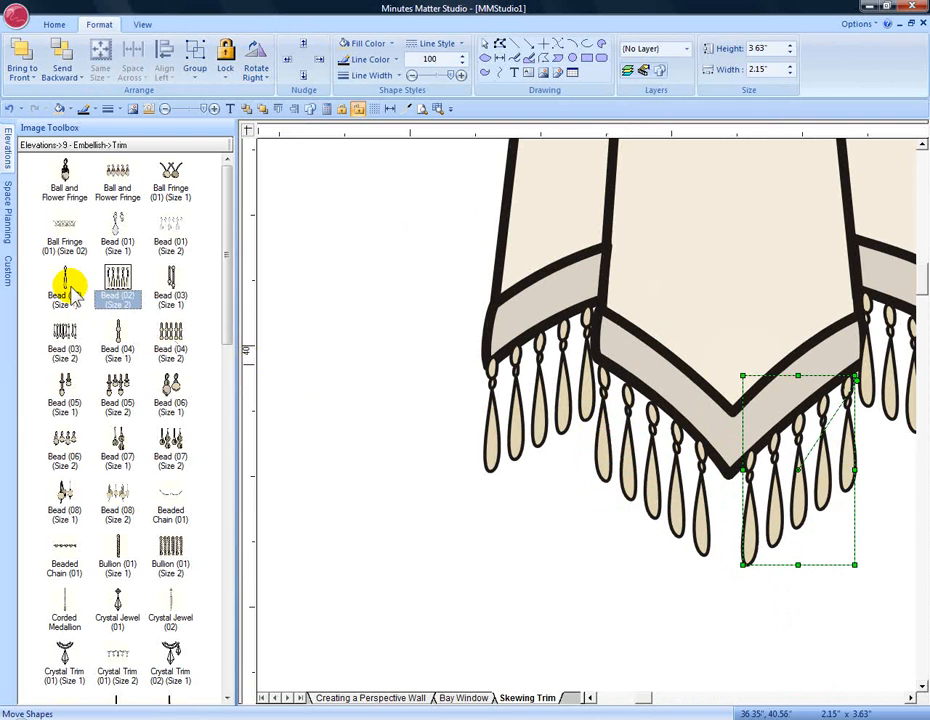
Add a single Bead (02) (Size 1) at the tip of the tail's center point and return to the full-page view.
drag(68, 290, 760, 457)
click(421, 110)
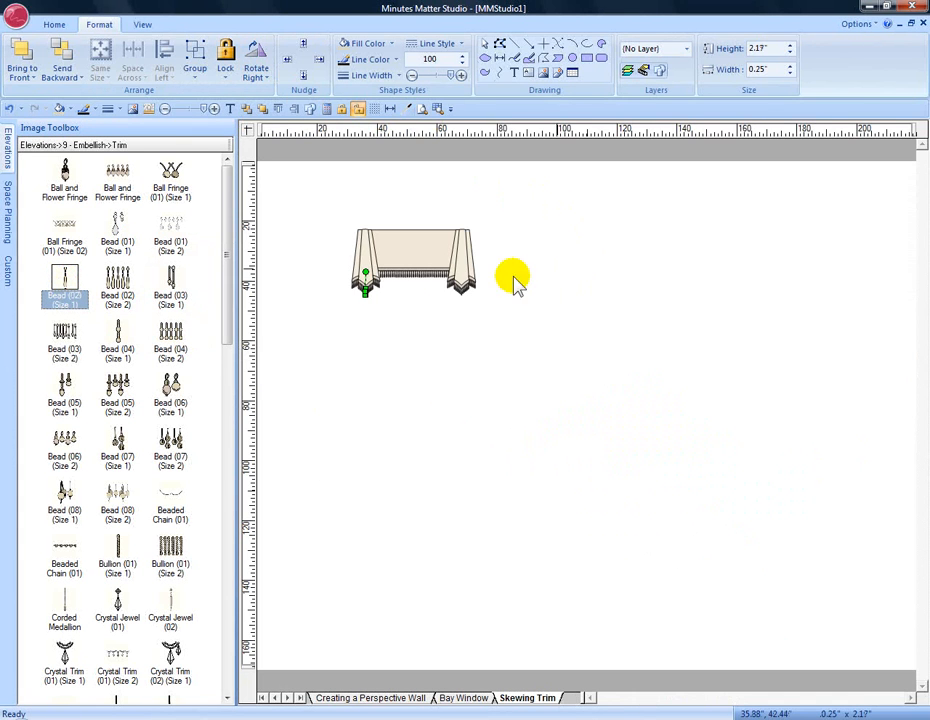
click(370, 305)
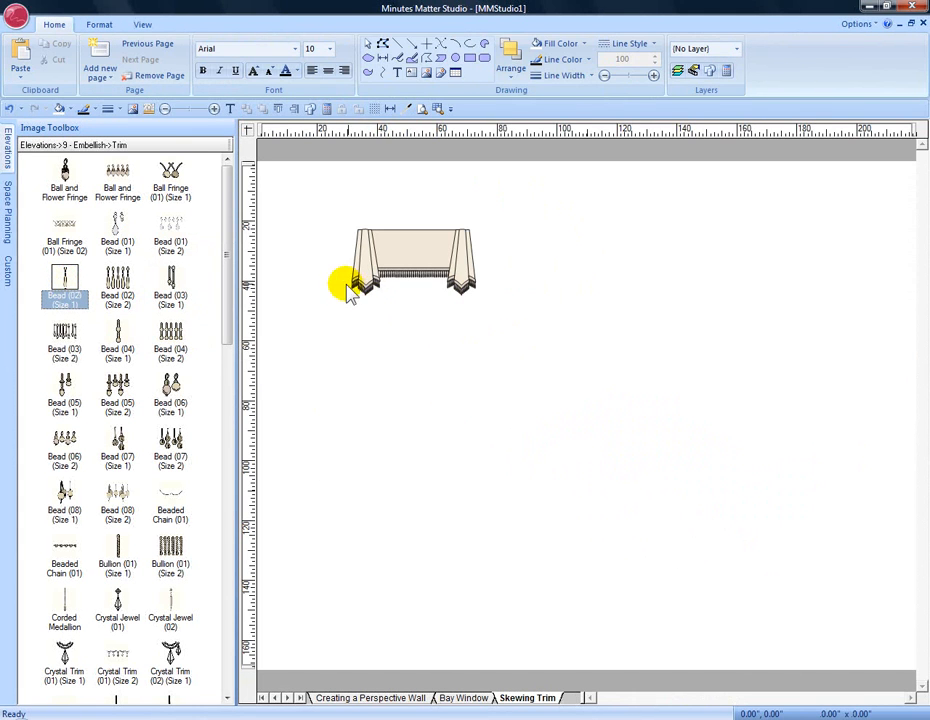